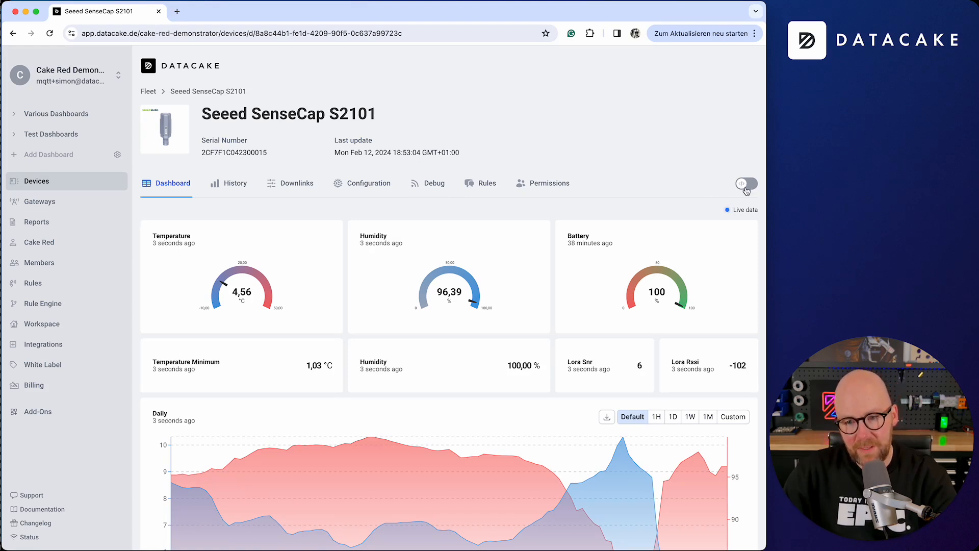
Step: Turn on dashboard editing for the Seeed SenseCap S2101 and add a Text widget
{"action": "left_click", "coordinate": [745, 184]}
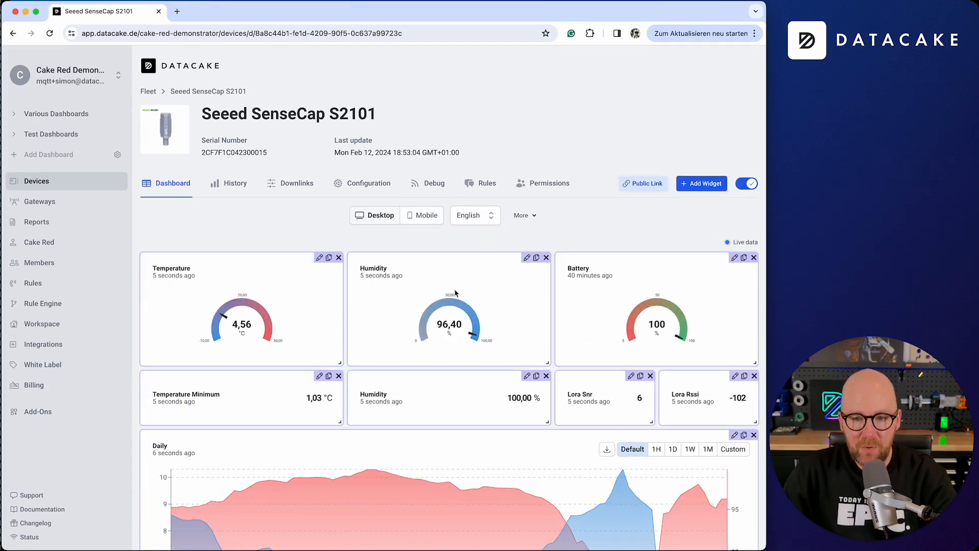
{"action": "left_click", "coordinate": [702, 189]}
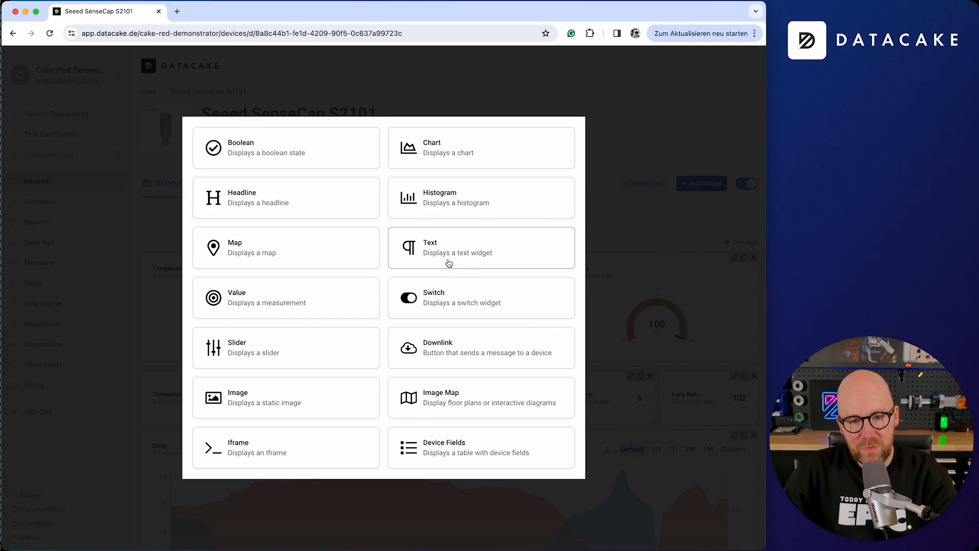
{"action": "left_click", "coordinate": [484, 261]}
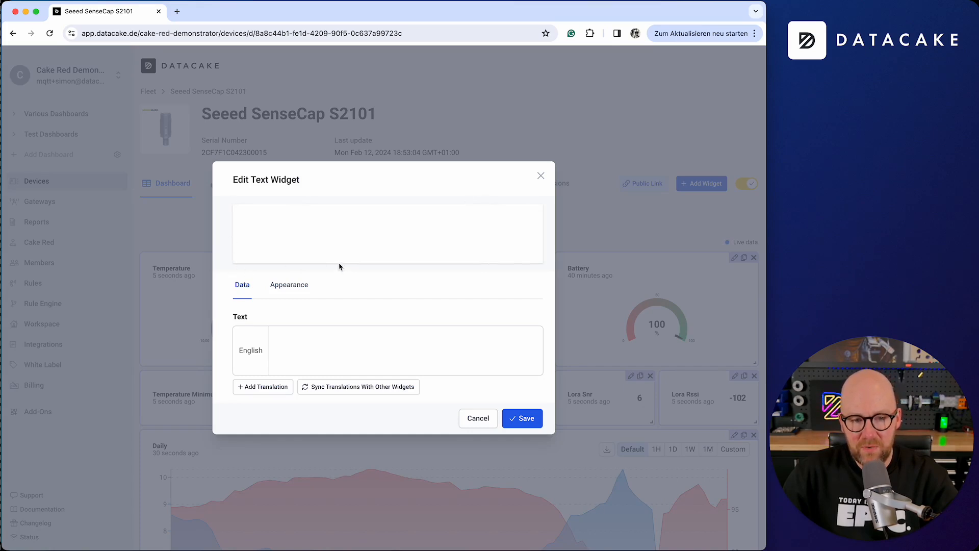
Step: Enter the Markdown heading "# Headline" in the widget's English text, followed by the list items "List one" and "List two"
{"action": "left_click", "coordinate": [390, 357]}
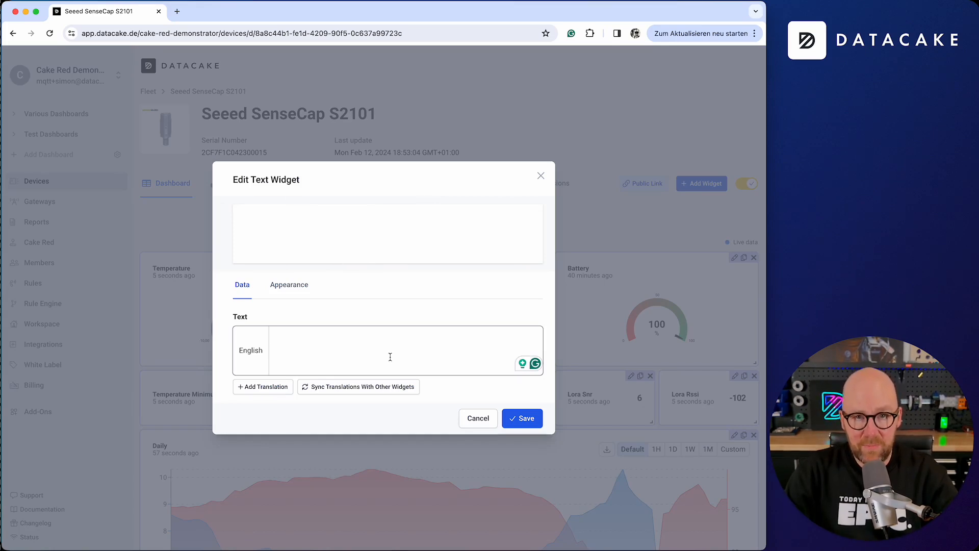
{"action": "type", "text": "# Headlin"}
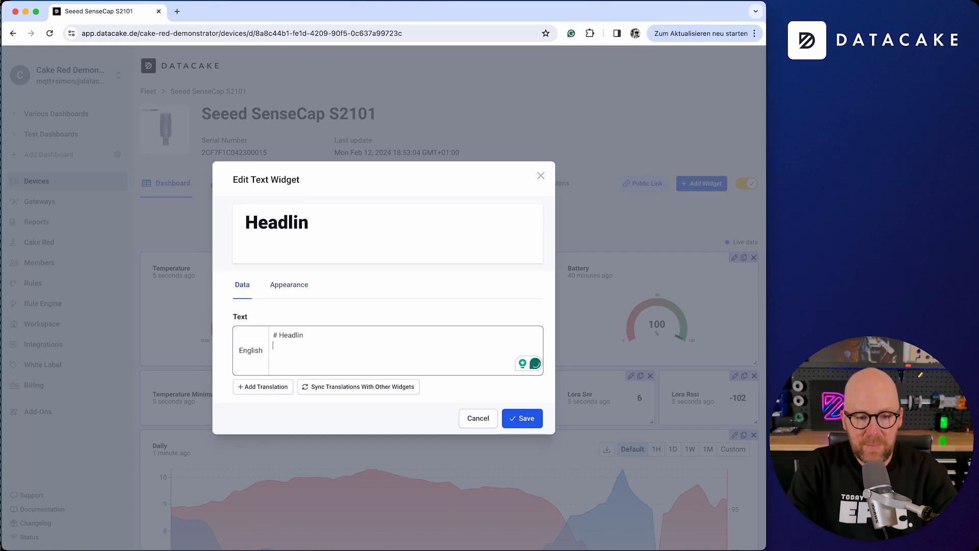
{"action": "key", "text": "BackSpace"}
{"action": "type", "text": "e "}
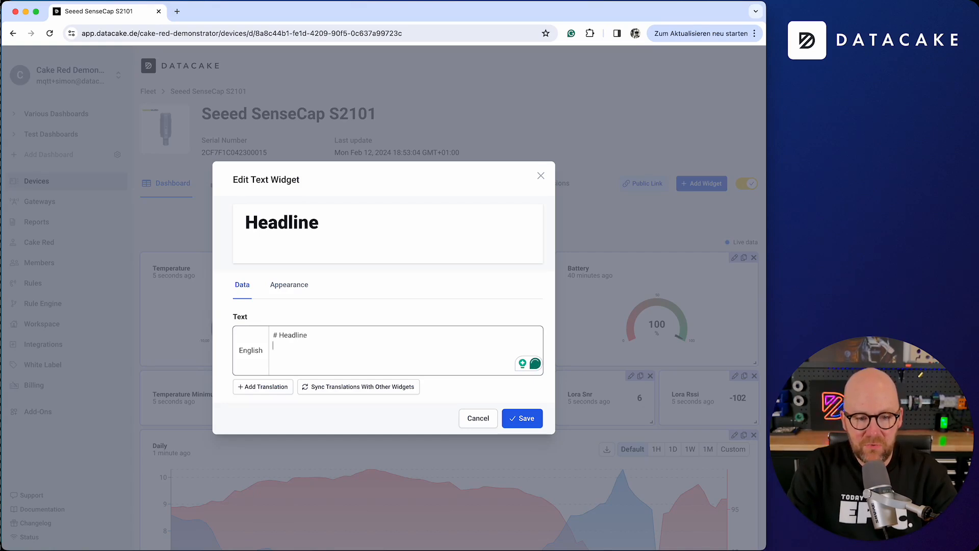
{"action": "type", "text": "- List one"}
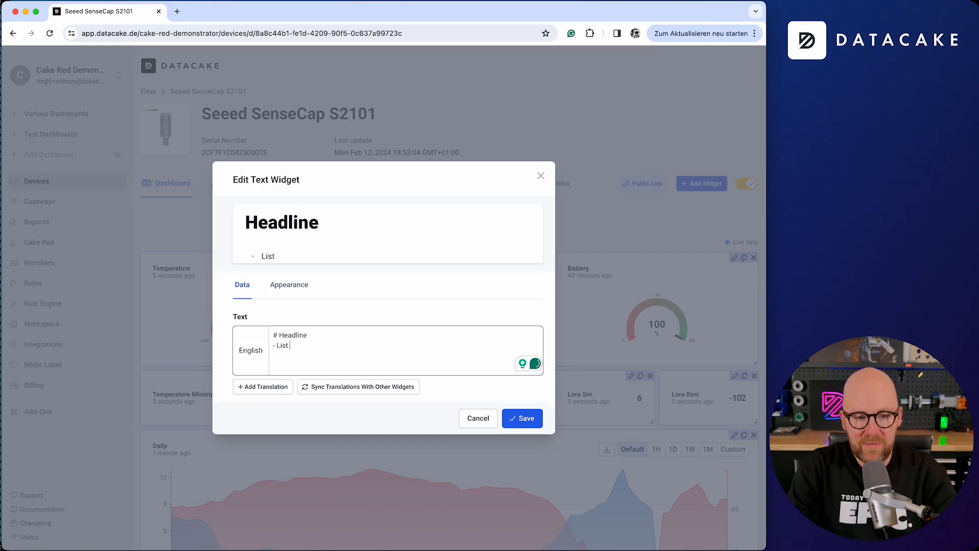
{"action": "key", "text": "Return"}
{"action": "type", "text": "- List two"}
Step: Add the Markdown subheading "### Headline number two" below the list, with a sample sentence calling this a cool widget under it
{"action": "key", "text": "Return"}
{"action": "type", "text": "###"}
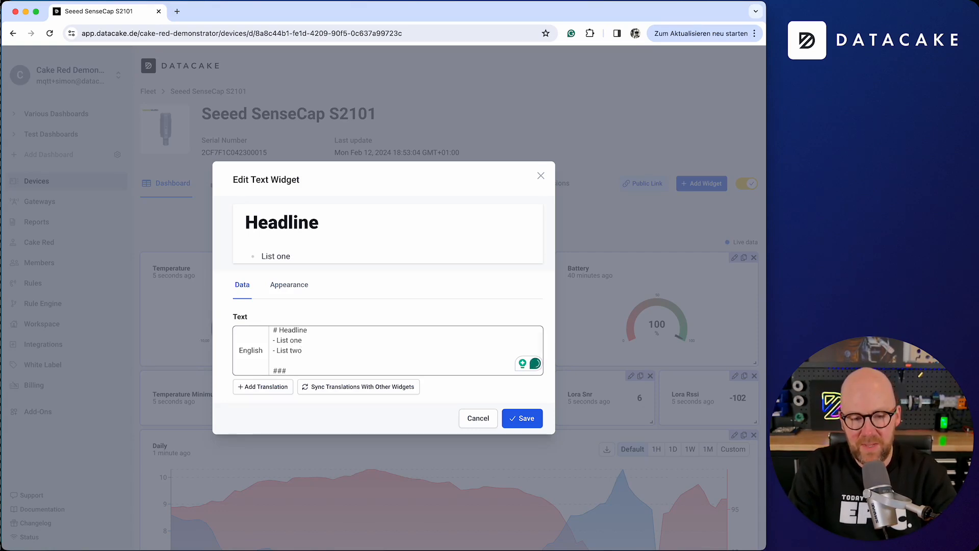
{"action": "type", "text": " Headline"}
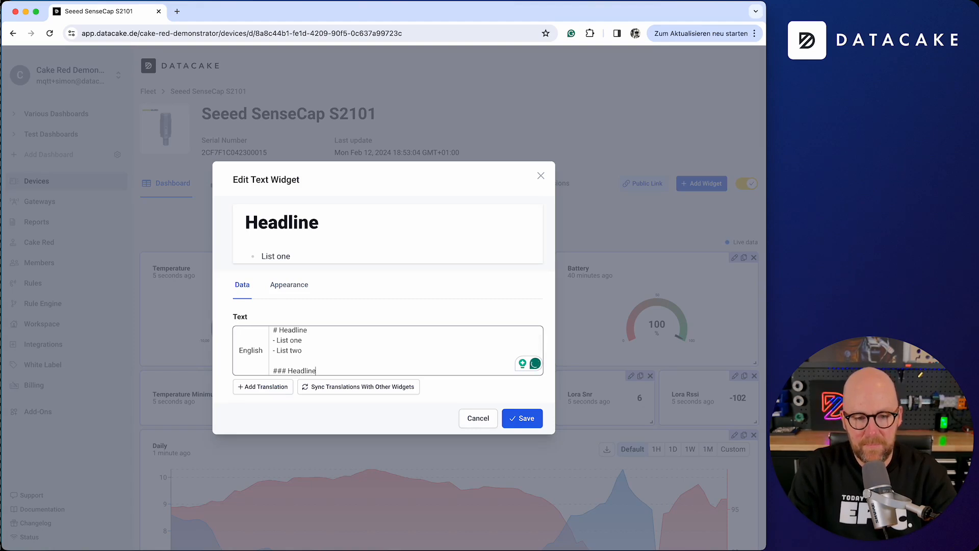
{"action": "type", "text": " number two"}
{"action": "key", "text": "Return"}
{"action": "key", "text": "Return"}
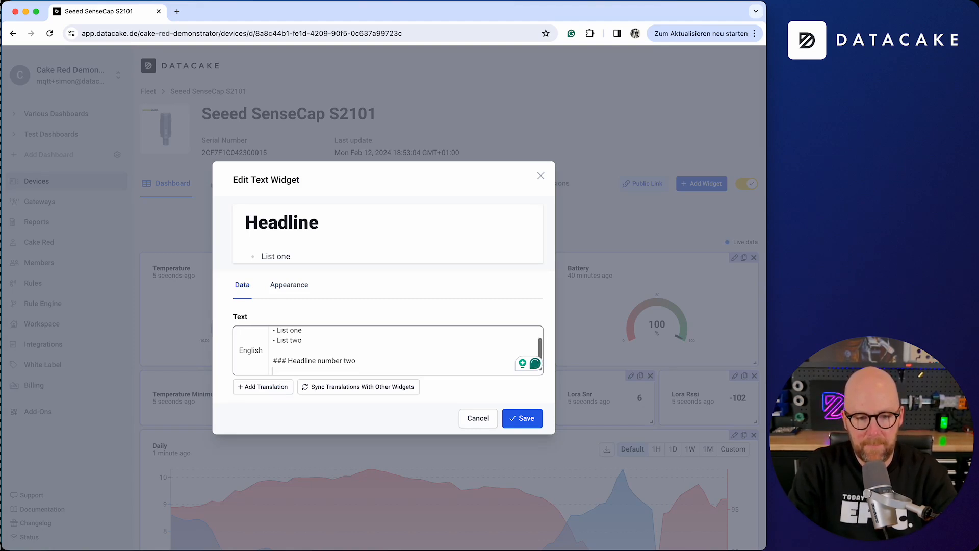
{"action": "type", "text": "Simon say"}
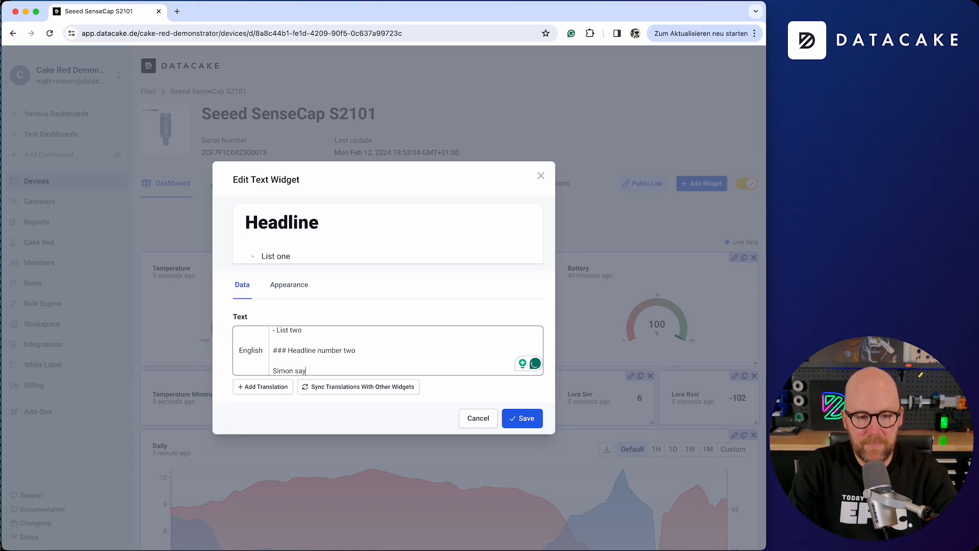
{"action": "type", "text": "s this is a c"}
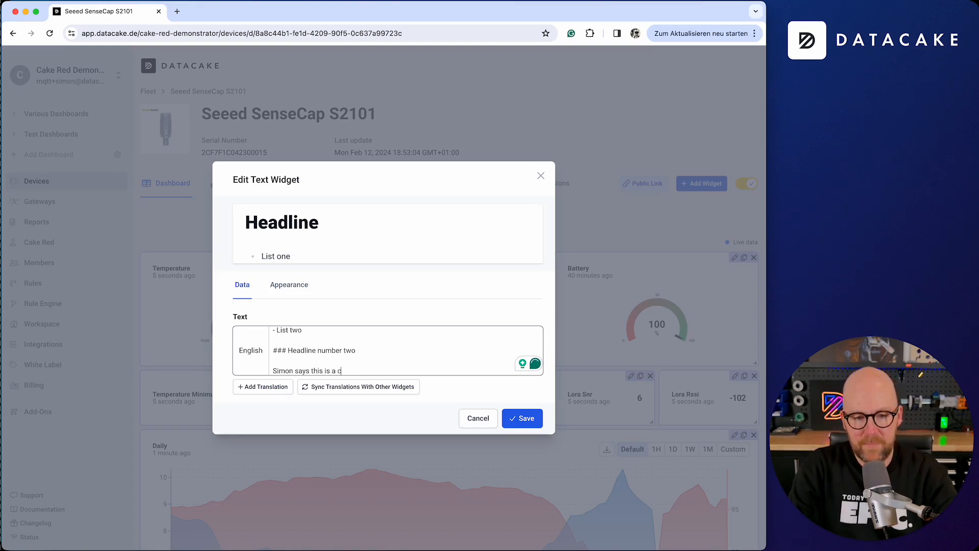
{"action": "type", "text": "ool widget"}
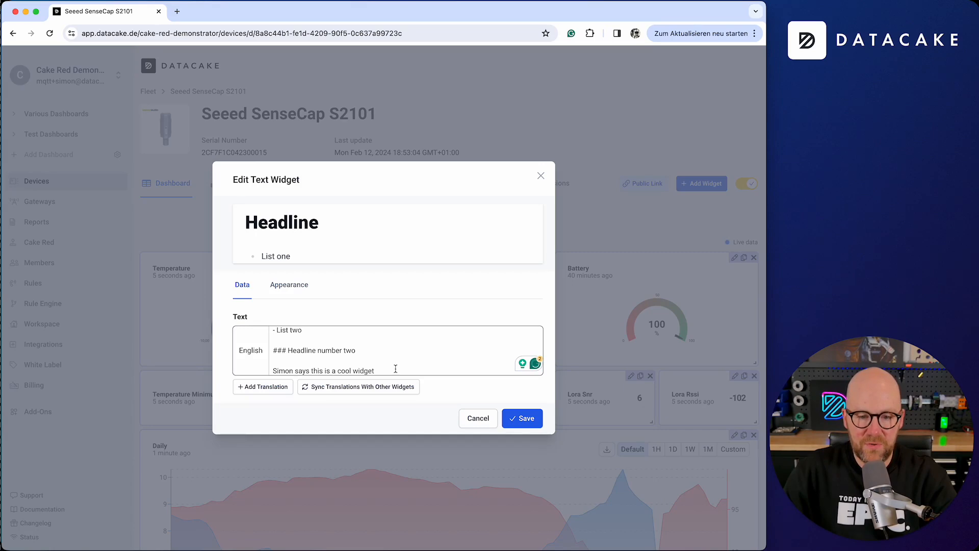
Step: Save the text widget, place it full-width and enlarged above the gauges, and finish dashboard editing
{"action": "left_click", "coordinate": [529, 426]}
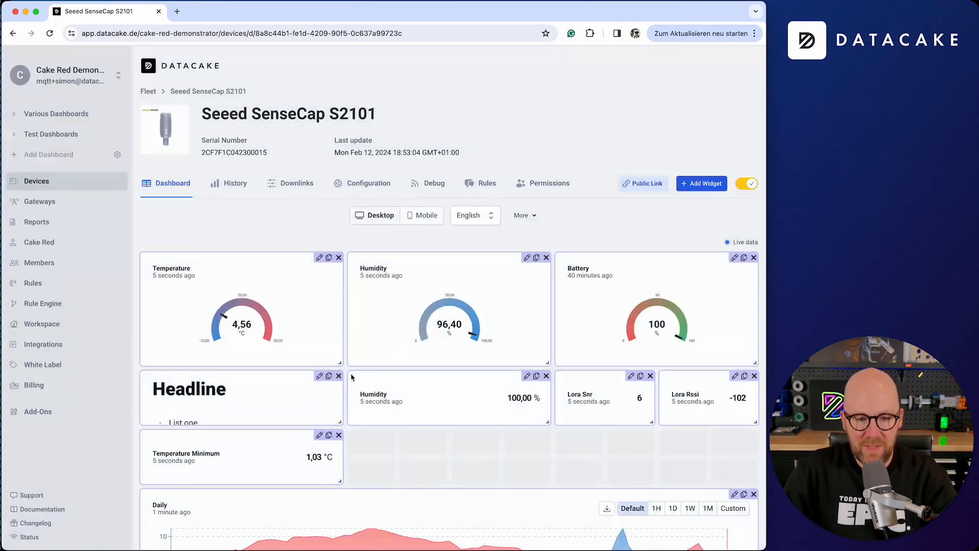
{"action": "left_click_drag", "start_coordinate": [277, 411], "coordinate": [707, 428]}
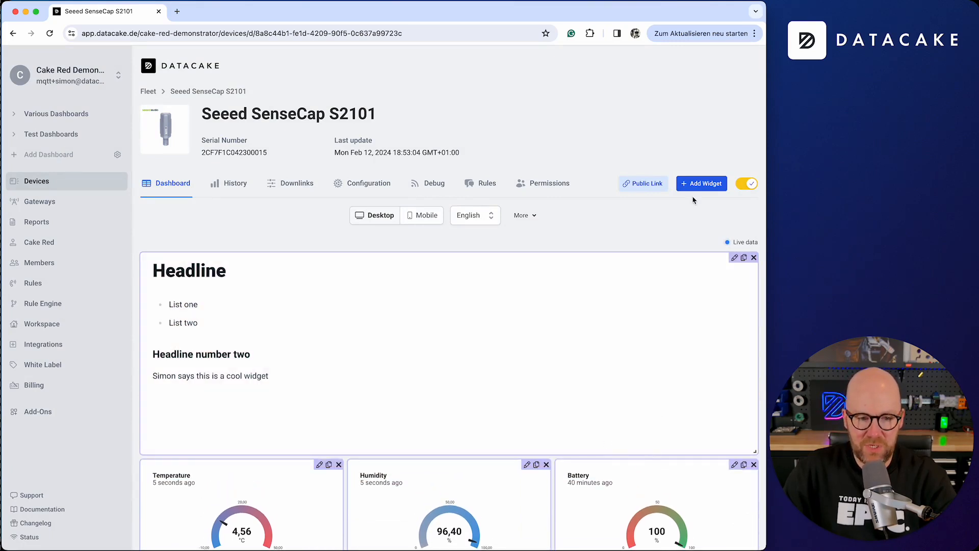
{"action": "left_click", "coordinate": [749, 189]}
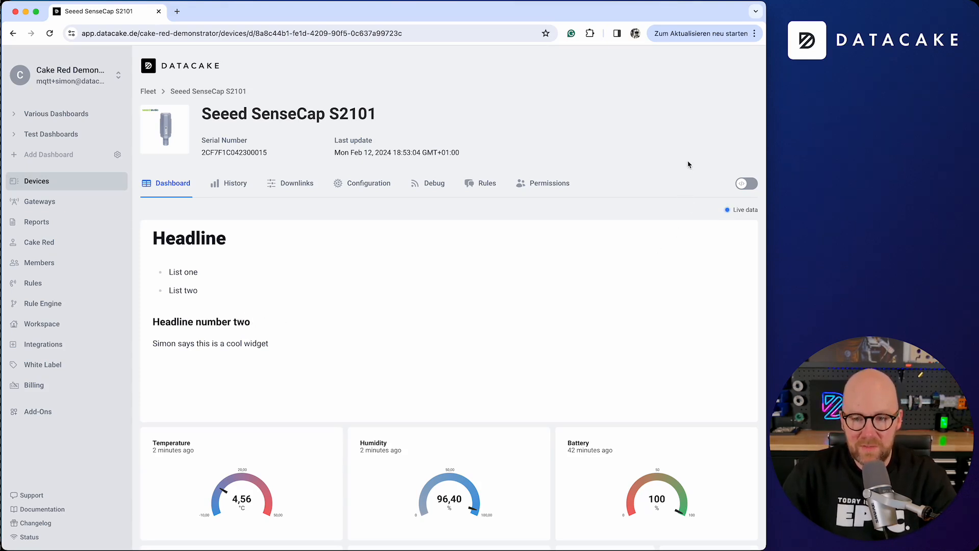
Step: Turn dashboard editing back on and open the text widget's settings to review its Markdown text
{"action": "left_click", "coordinate": [747, 184]}
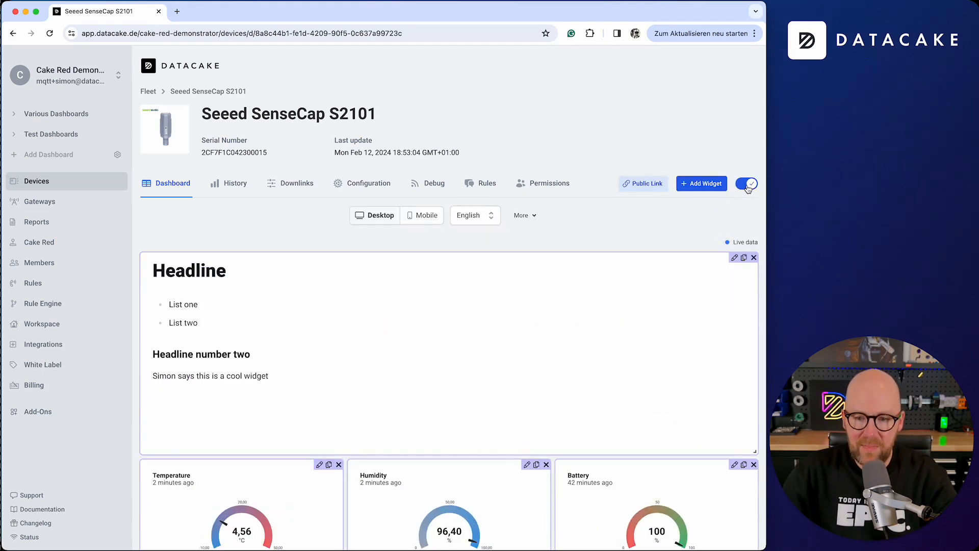
{"action": "left_click", "coordinate": [735, 259]}
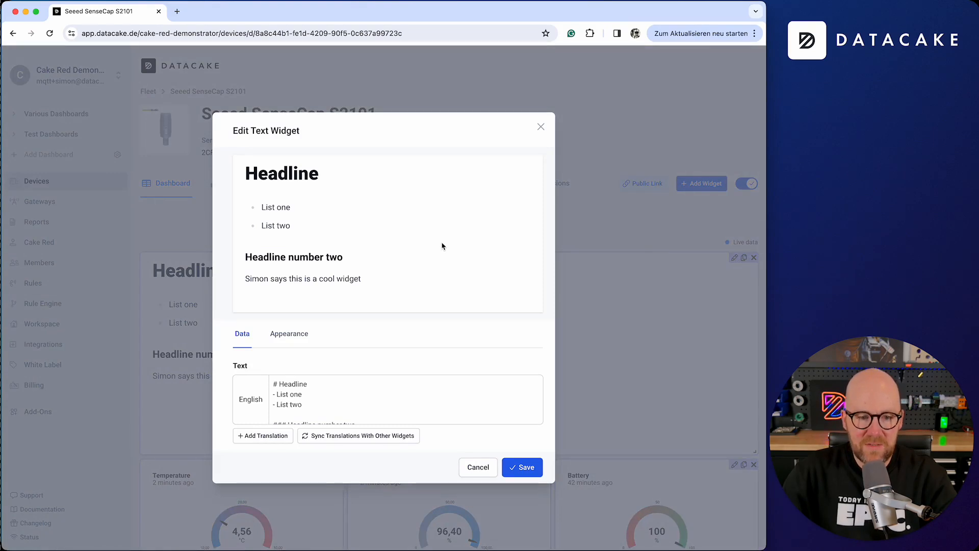
{"action": "scroll", "coordinate": [391, 391], "scroll_direction": "down", "scroll_amount": 3}
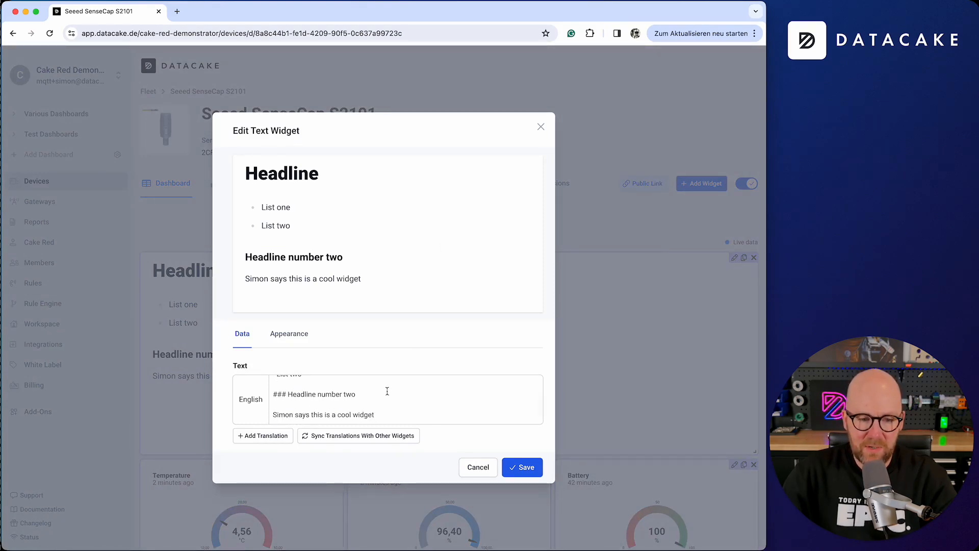
{"action": "scroll", "coordinate": [459, 411], "scroll_direction": "up", "scroll_amount": 3}
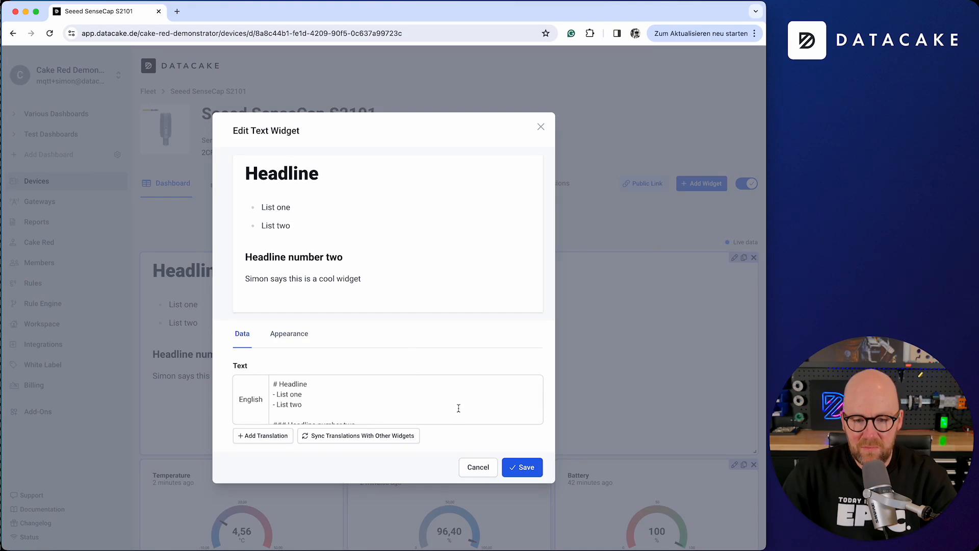
{"action": "scroll", "coordinate": [458, 408], "scroll_direction": "down", "scroll_amount": 3}
{"action": "left_click", "coordinate": [466, 403]}
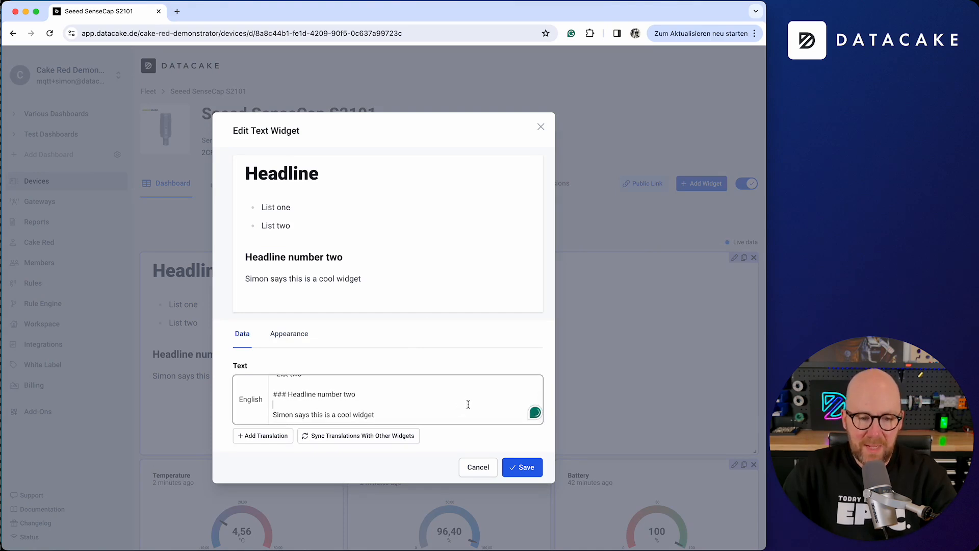
{"action": "scroll", "coordinate": [464, 403], "scroll_direction": "up", "scroll_amount": 3}
Step: Trim the wording of the first list item and change the main heading to "Sensor Overview"
{"action": "left_click", "coordinate": [375, 393]}
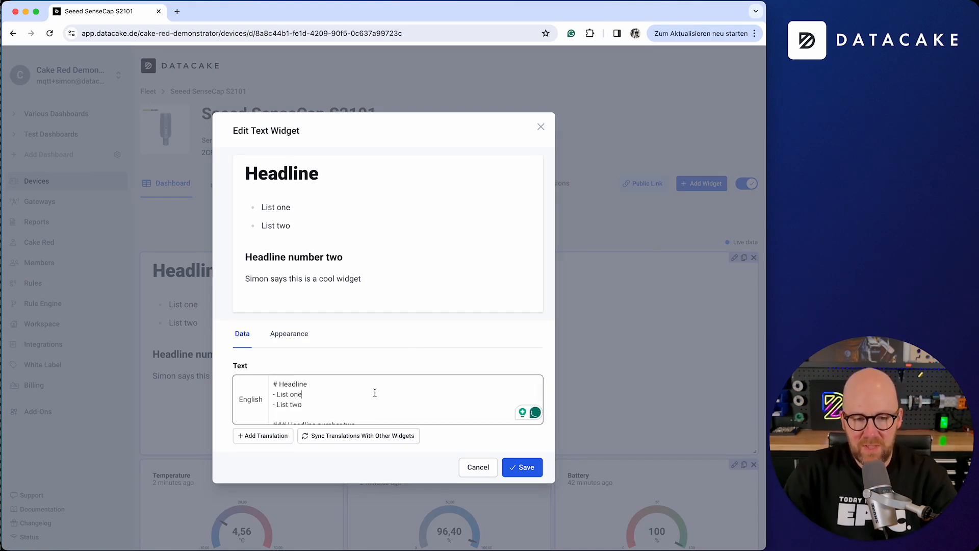
{"action": "key", "text": "BackSpace"}
{"action": "key", "text": "BackSpace"}
{"action": "key", "text": "BackSpace"}
{"action": "key", "text": "BackSpace"}
{"action": "key", "text": "BackSpace"}
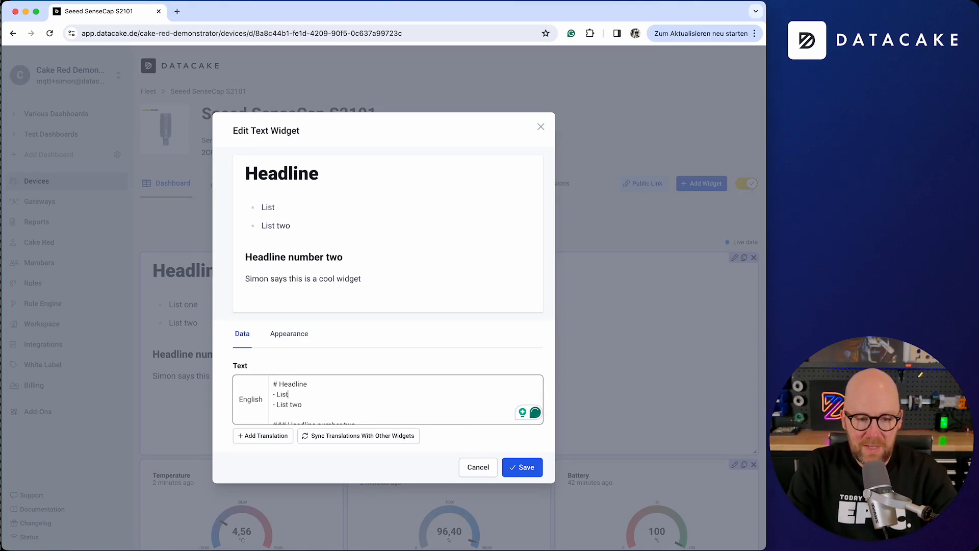
{"action": "double_click", "coordinate": [293, 384]}
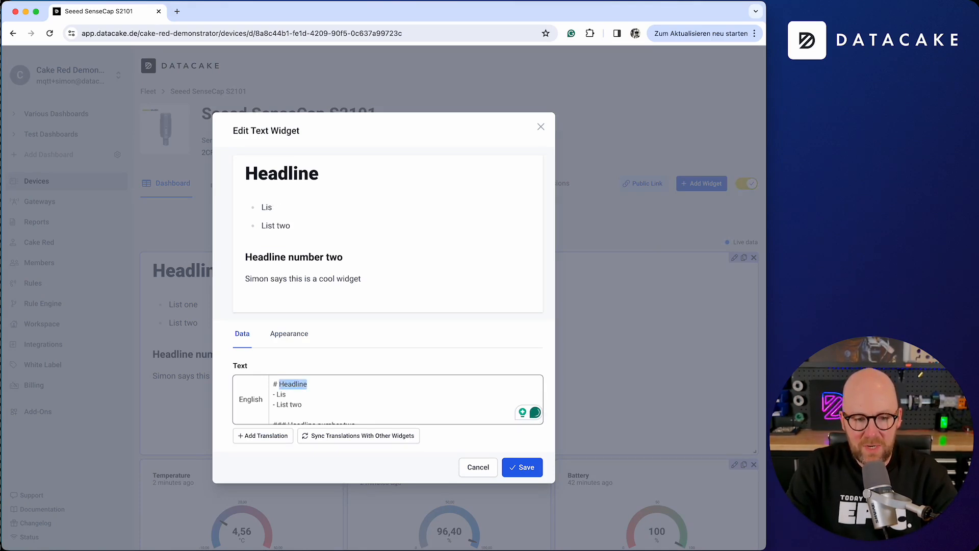
{"action": "type", "text": "Sensor Over"}
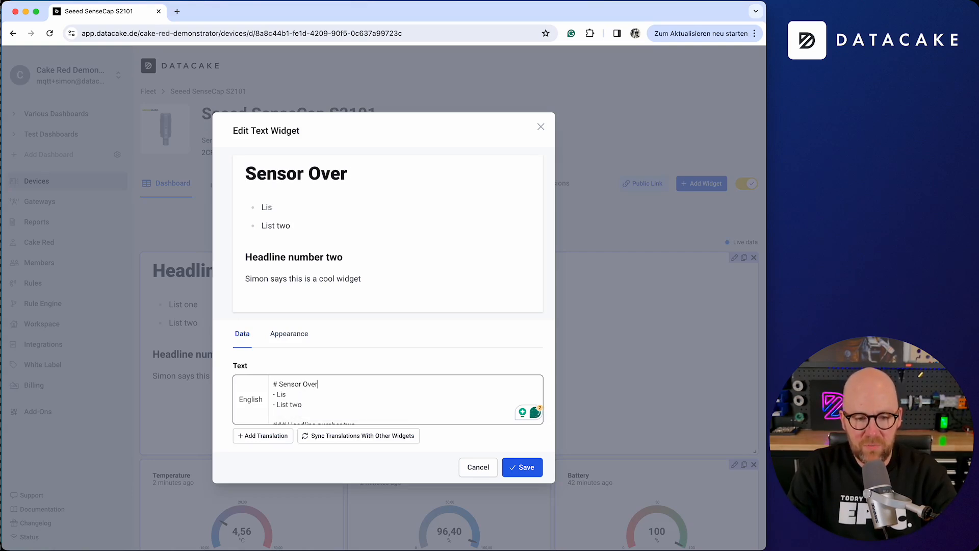
{"action": "type", "text": "view"}
Step: Replace the first list item with "Temperature:" followed by the Temperature field variable
{"action": "key", "text": "Down"}
{"action": "key", "text": "alt+shift+Left"}
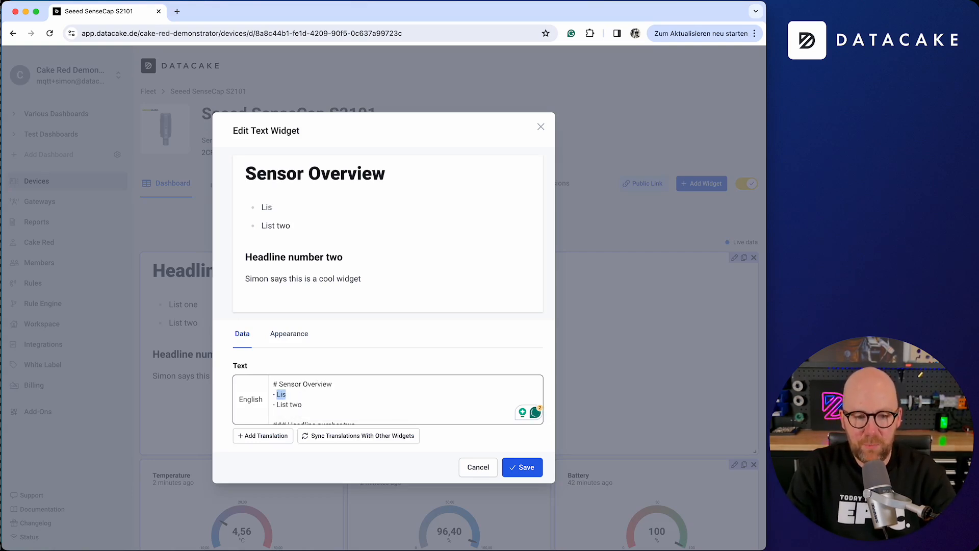
{"action": "type", "text": "Temperature:"}
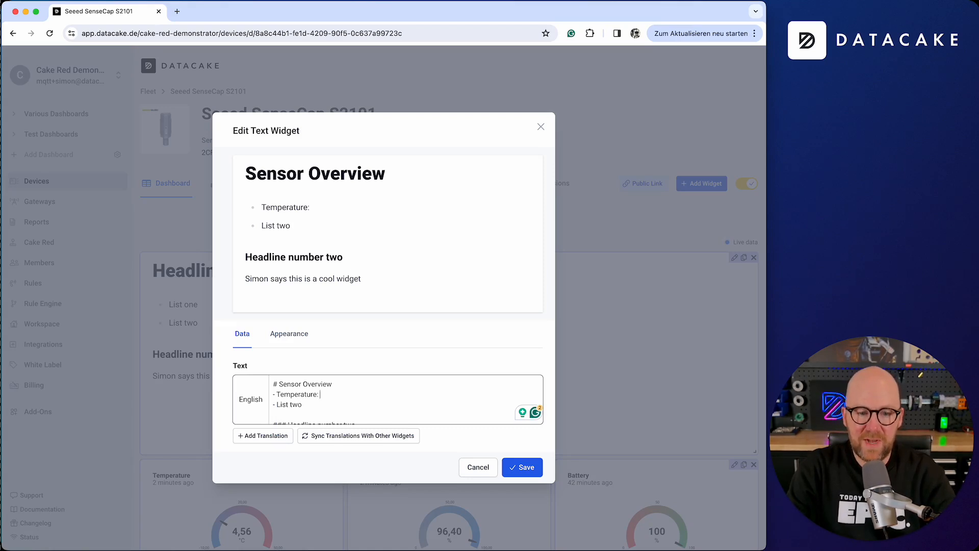
{"action": "type", "text": "Temp"}
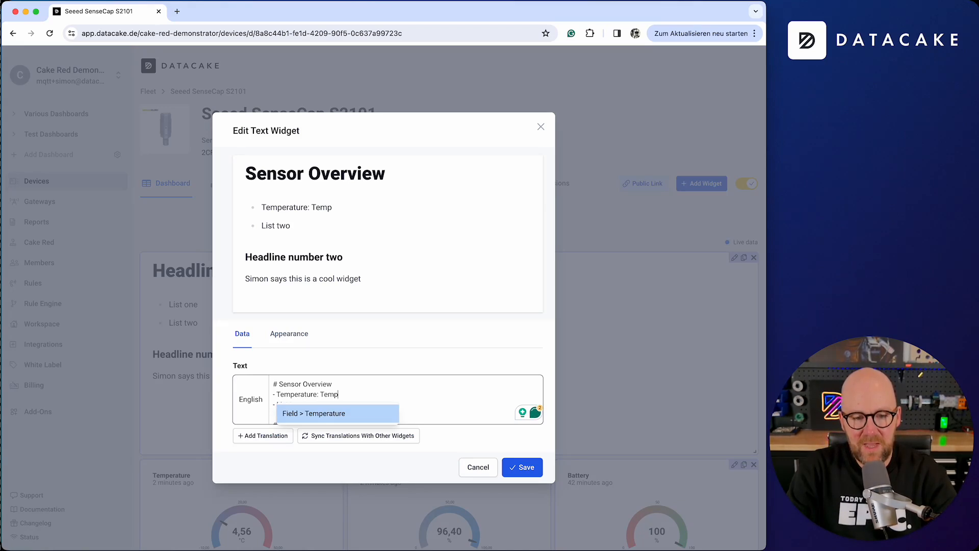
{"action": "left_click", "coordinate": [312, 414]}
Step: Replace the second list item with "Humidity:" followed by the Humidity field variable
{"action": "key", "text": "BackSpace"}
{"action": "key", "text": "BackSpace"}
{"action": "key", "text": "BackSpace"}
{"action": "key", "text": "BackSpace"}
{"action": "key", "text": "BackSpace"}
{"action": "key", "text": "BackSpace"}
{"action": "key", "text": "BackSpace"}
{"action": "key", "text": "BackSpace"}
{"action": "type", "text": "Humidity: Himi"}
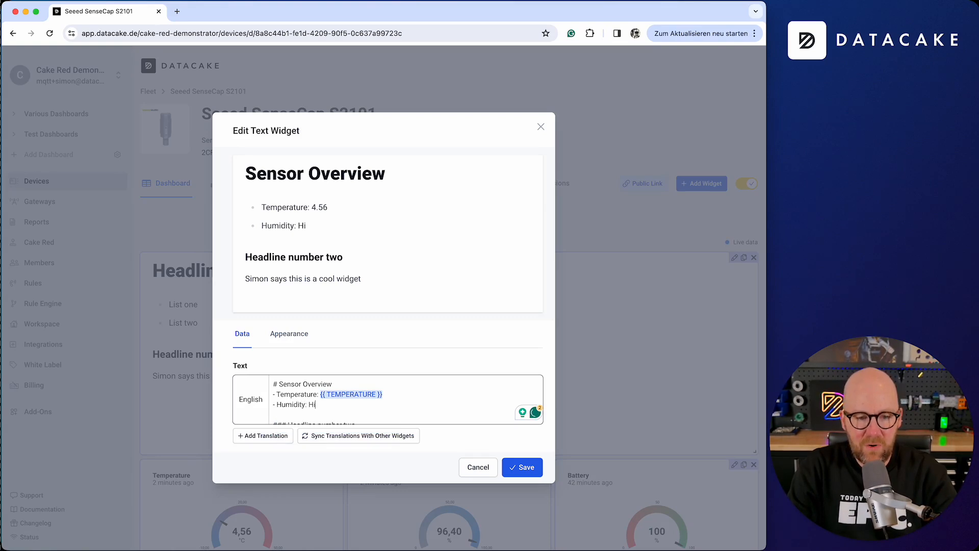
{"action": "key", "text": "BackSpace"}
{"action": "key", "text": "BackSpace"}
{"action": "key", "text": "BackSpace"}
{"action": "type", "text": "im"}
{"action": "key", "text": "BackSpace"}
{"action": "key", "text": "BackSpace"}
{"action": "type", "text": "umi"}
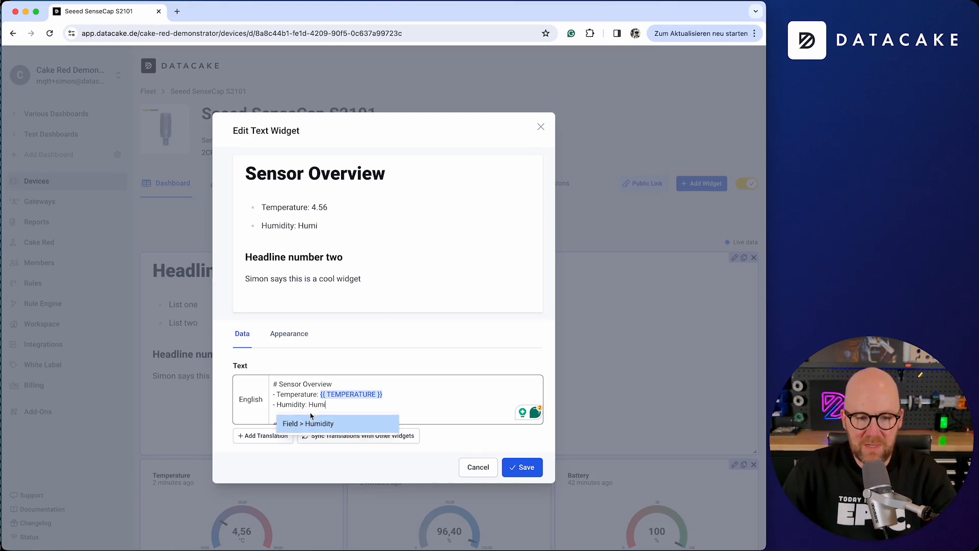
{"action": "left_click", "coordinate": [322, 425]}
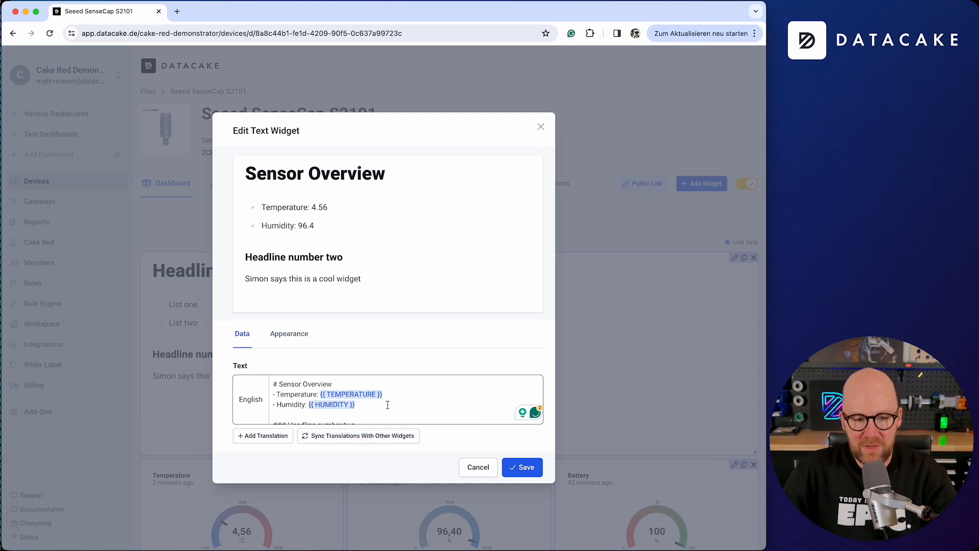
Step: Append the unit °C to the temperature item and %RH to the humidity item, and save the widget
{"action": "type", "text": "°C"}
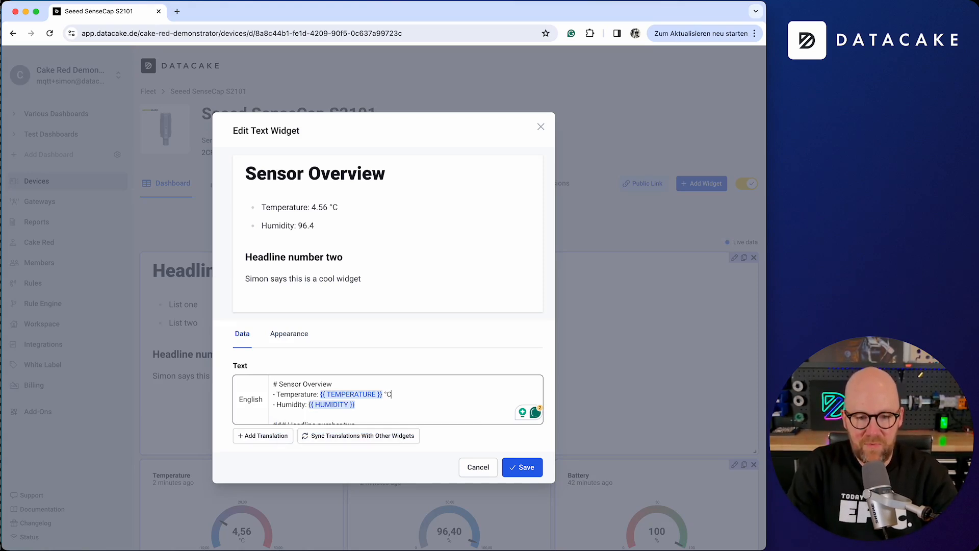
{"action": "type", "text": " %RH"}
{"action": "left_click", "coordinate": [525, 467]}
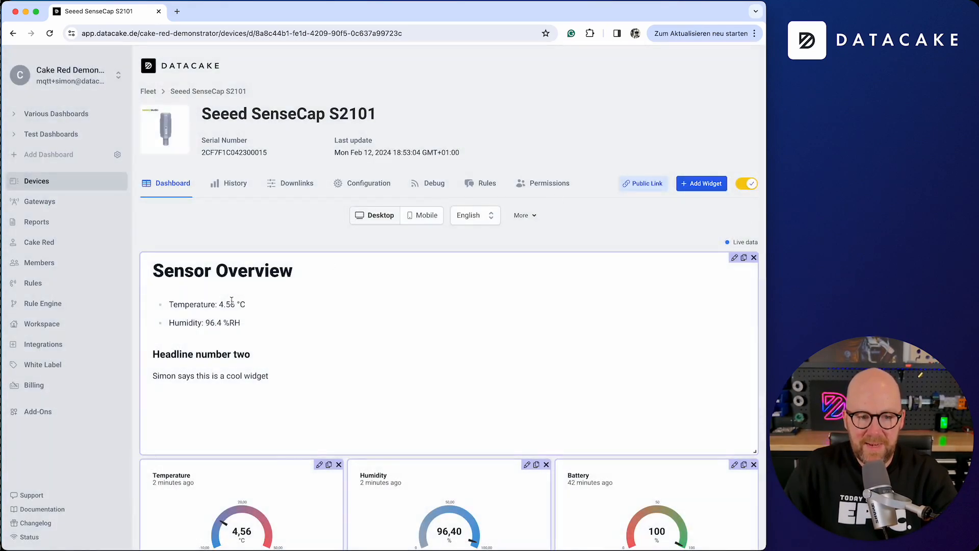
{"action": "scroll", "coordinate": [357, 400], "scroll_direction": "down", "scroll_amount": 3}
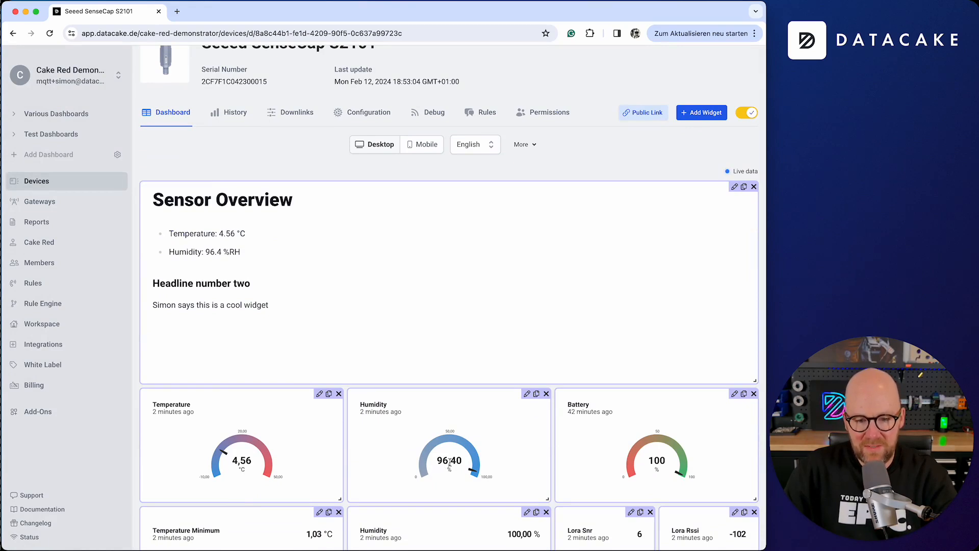
{"action": "scroll", "coordinate": [450, 462], "scroll_direction": "up", "scroll_amount": 3}
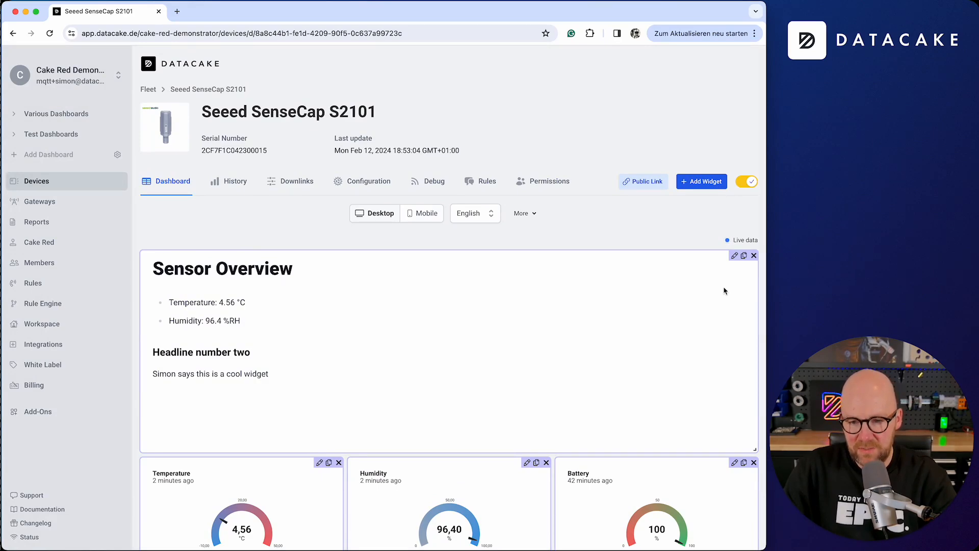
Step: Edit the Sensor Overview text widget to bold the value and unit in both the temperature and humidity list items
{"action": "left_click", "coordinate": [735, 255]}
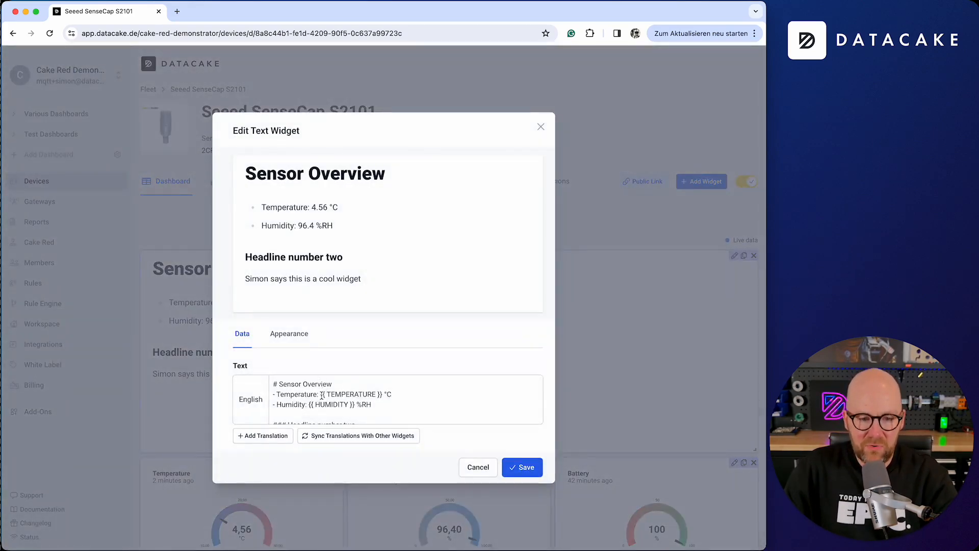
{"action": "type", "text": "**"}
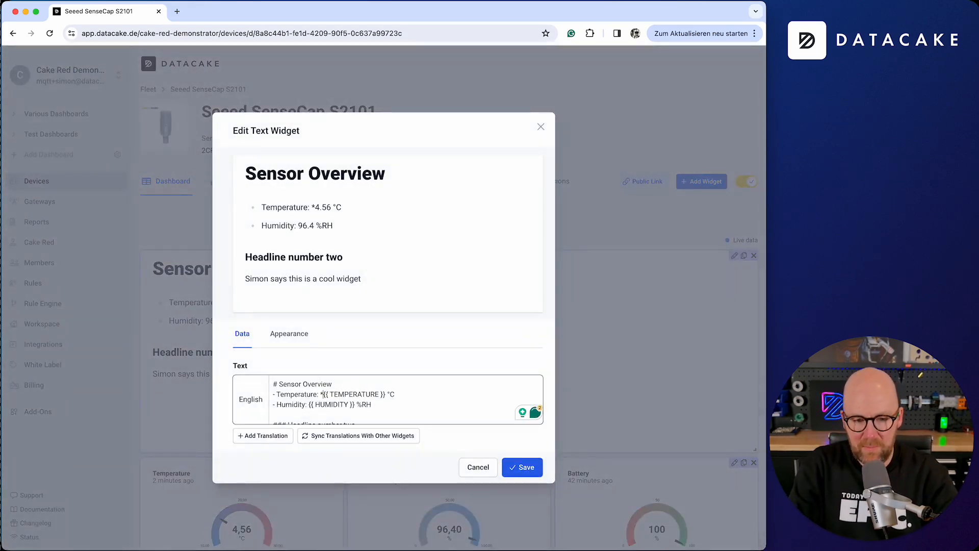
{"action": "type", "text": "**"}
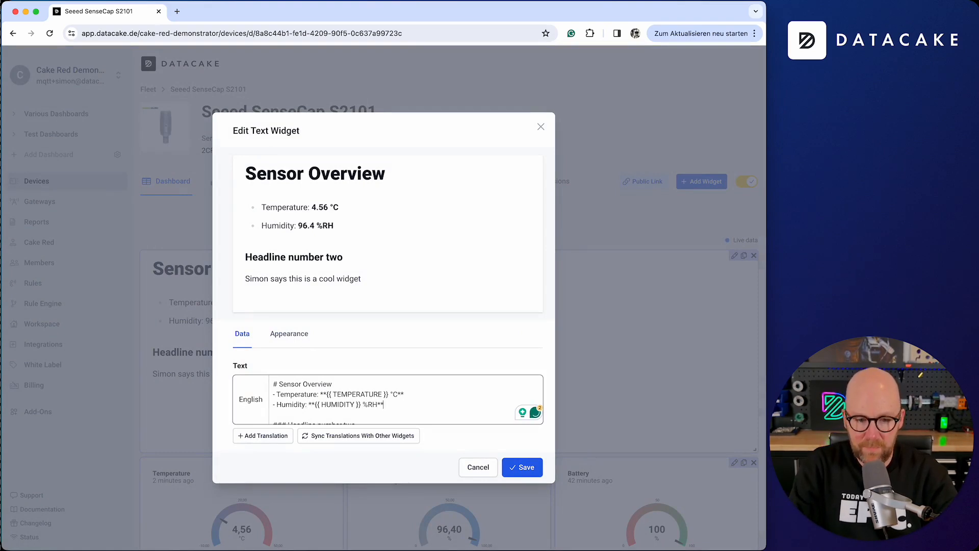
Step: Add the level-three heading "Battery: {{ BATTERY }} of 100 Left" below the list, then save the widget and leave dashboard edit mode
{"action": "key", "text": "Return"}
{"action": "key", "text": "Return"}
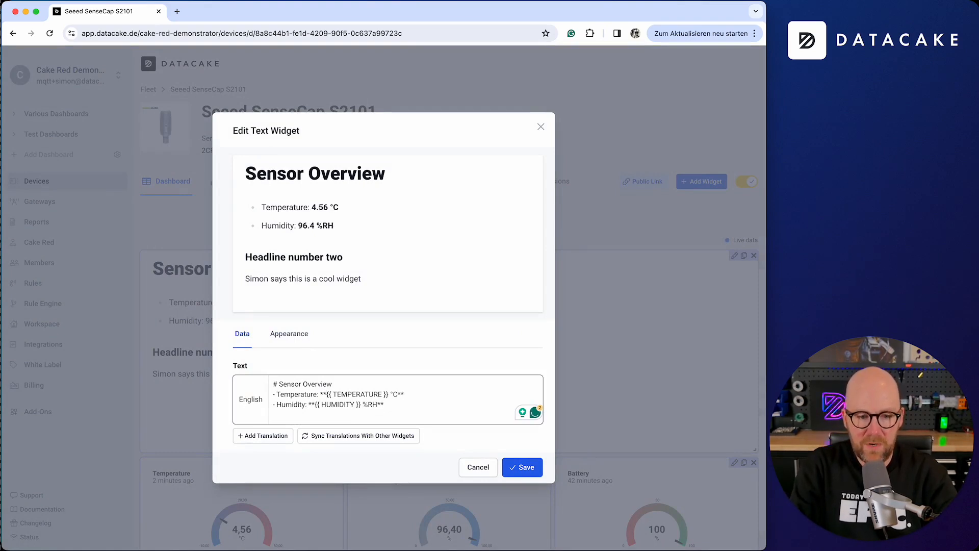
{"action": "type", "text": "1"}
{"action": "key", "text": "BackSpace"}
{"action": "key", "text": "BackSpace"}
{"action": "key", "text": "Return"}
{"action": "type", "text": "### Battery: Bate"}
{"action": "key", "text": "BackSpace"}
{"action": "key", "text": "Return"}
{"action": "type", "text": "of 100 Left"}
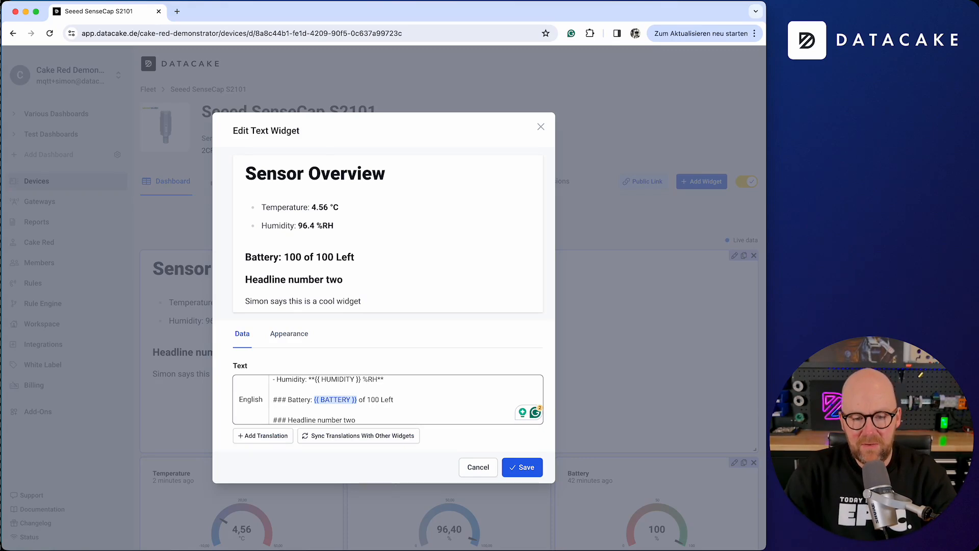
{"action": "left_click", "coordinate": [522, 467]}
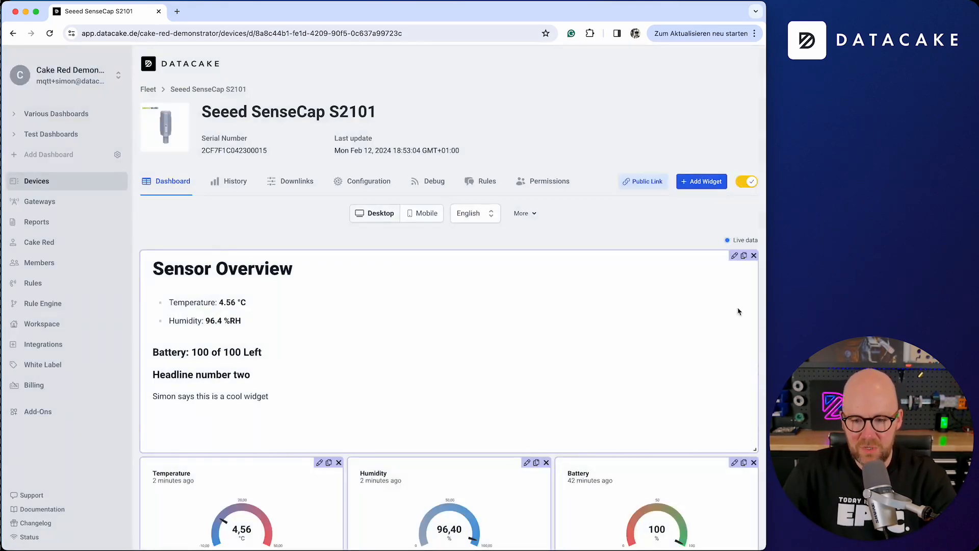
{"action": "left_click", "coordinate": [745, 182]}
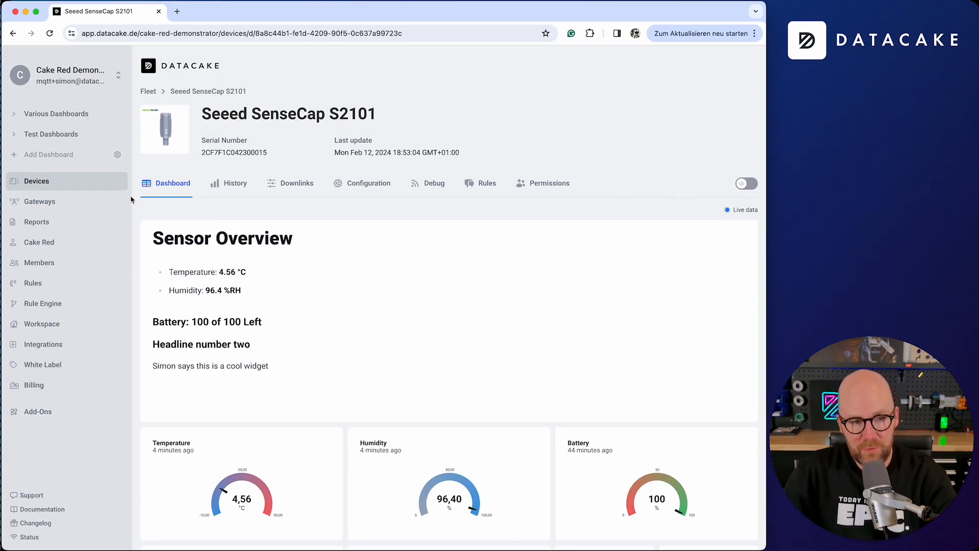
Step: Create a new workspace dashboard named "Text Widget Demo" with access for all workspace members
{"action": "left_click", "coordinate": [59, 159]}
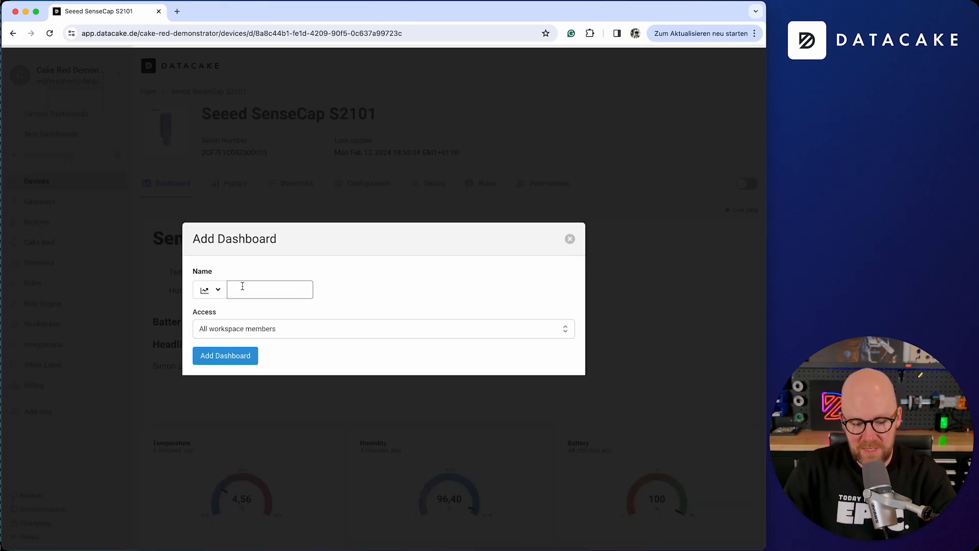
{"action": "type", "text": "Text W"}
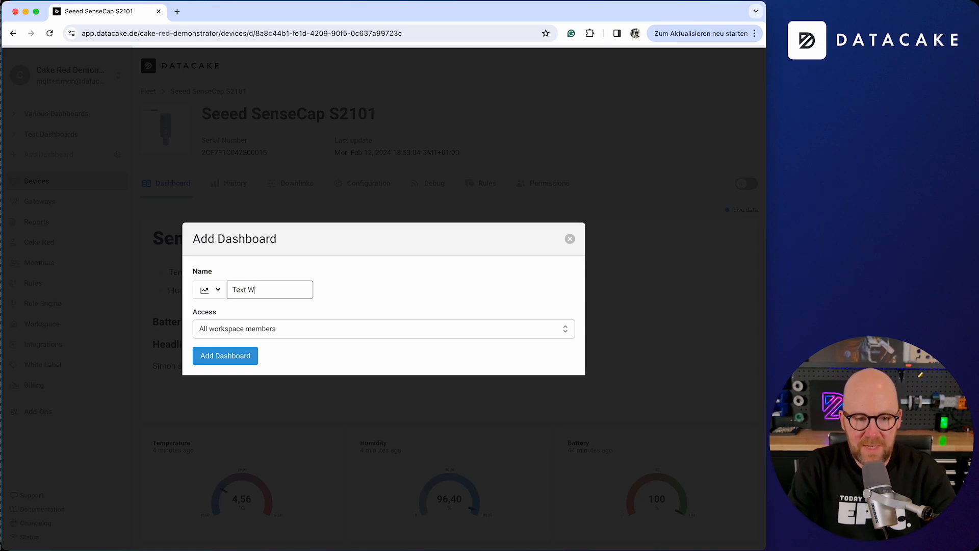
{"action": "type", "text": "idget Demo"}
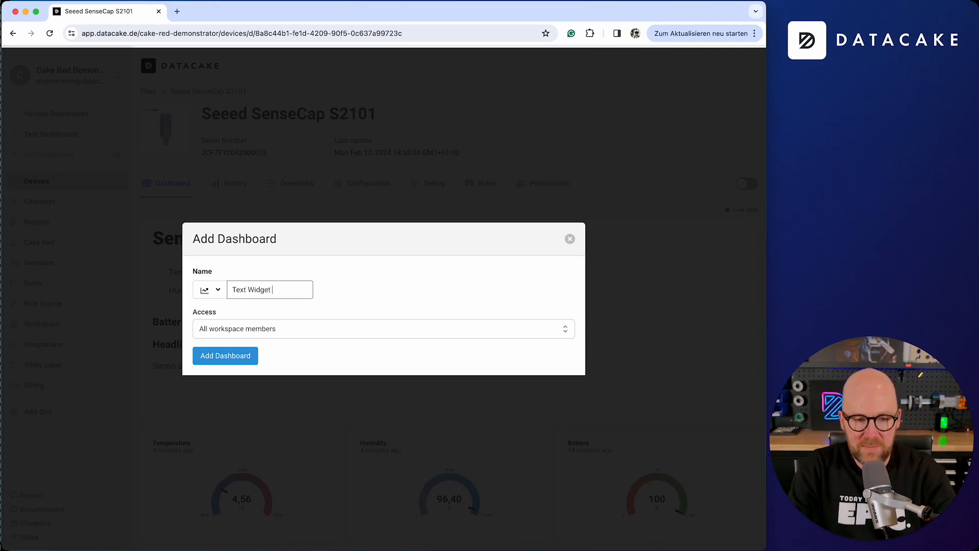
{"action": "left_click", "coordinate": [253, 361]}
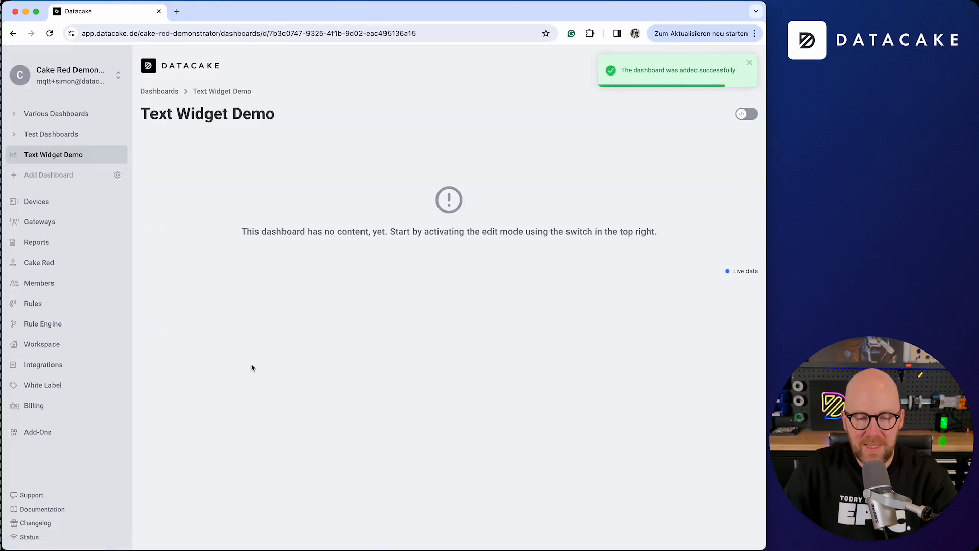
Step: Enable editing on the Text Widget Demo dashboard and start a new Text widget
{"action": "left_click", "coordinate": [748, 114]}
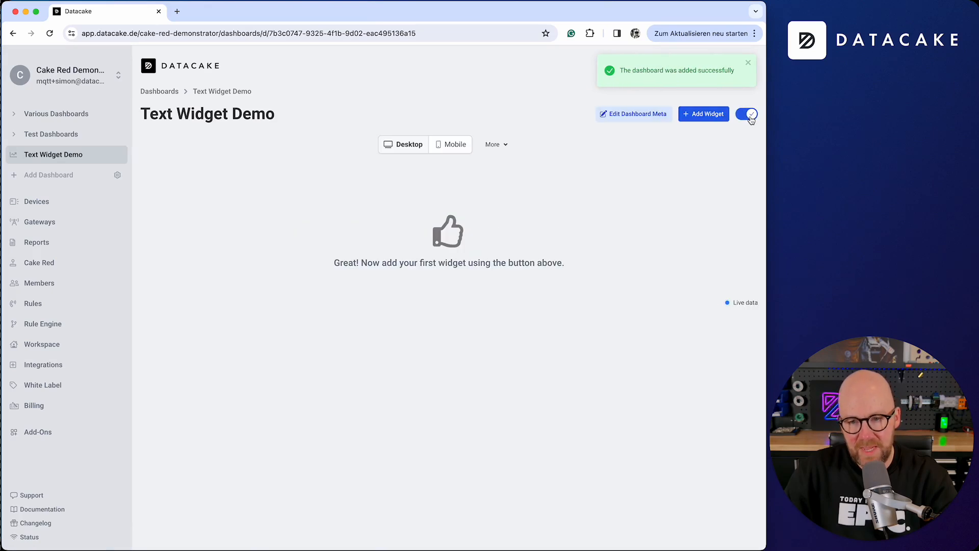
{"action": "left_click", "coordinate": [710, 118]}
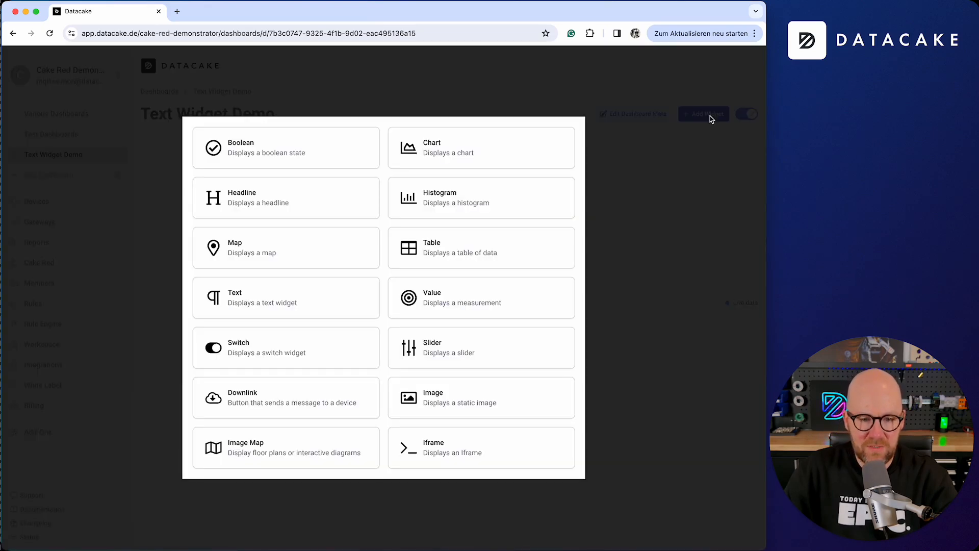
{"action": "left_click", "coordinate": [316, 295]}
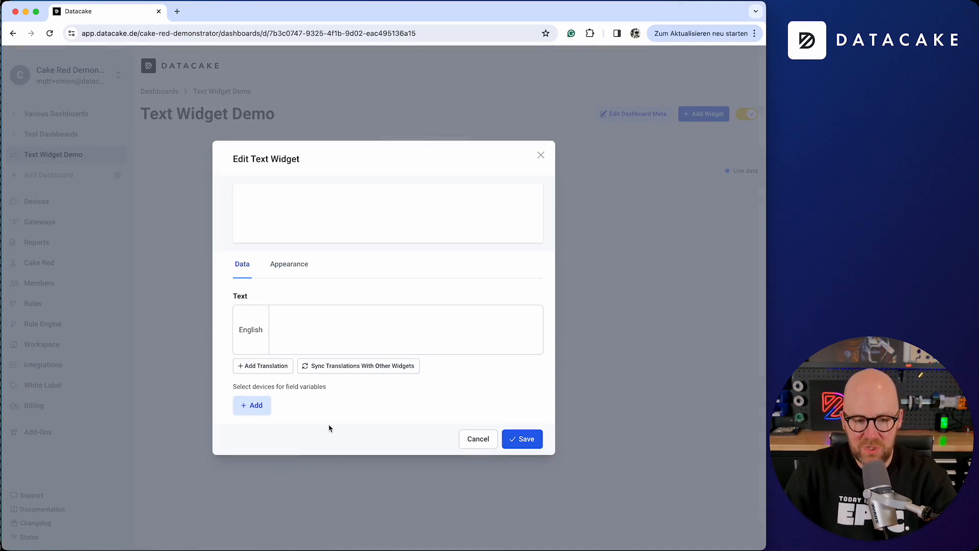
Step: Add two devices for the widget's field variables and set them to ac1f09fffe065312 and Dragino LHT65S
{"action": "left_click", "coordinate": [264, 414]}
{"action": "left_click", "coordinate": [258, 425]}
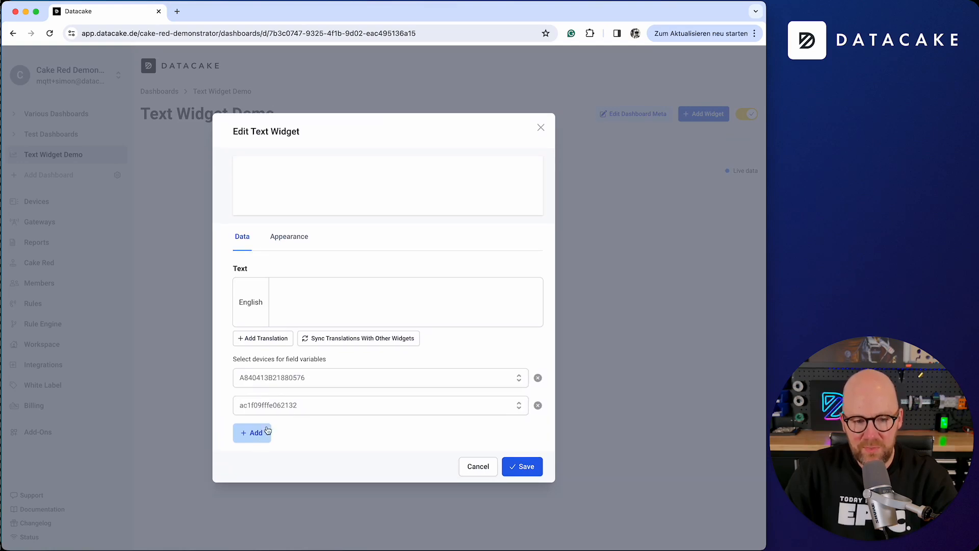
{"action": "left_click", "coordinate": [295, 405]}
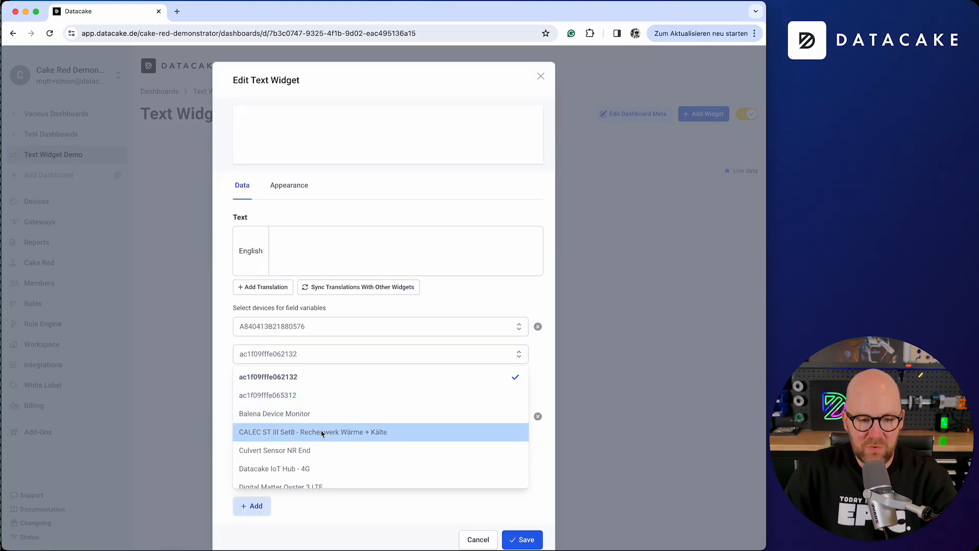
{"action": "scroll", "coordinate": [330, 469], "scroll_direction": "down", "scroll_amount": 5}
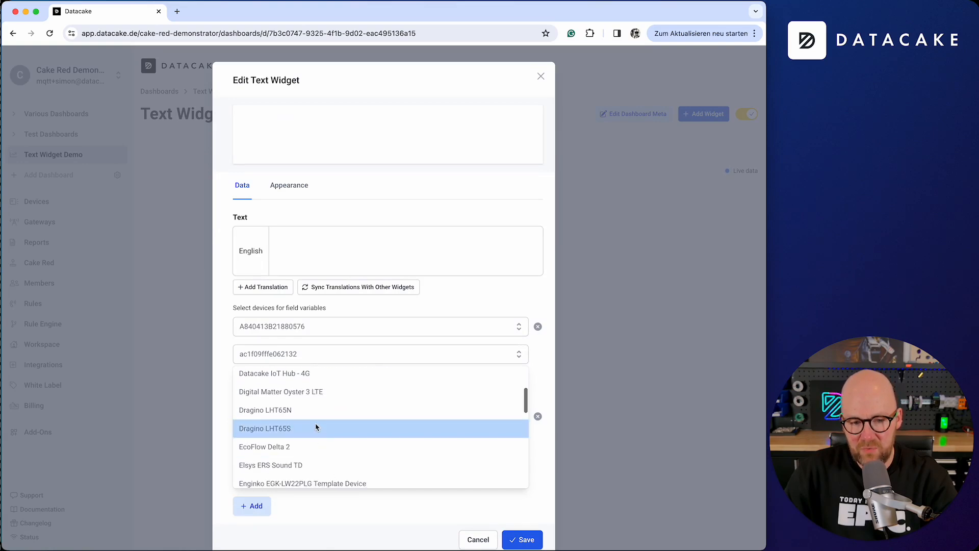
{"action": "left_click", "coordinate": [319, 427]}
{"action": "left_click", "coordinate": [304, 380]}
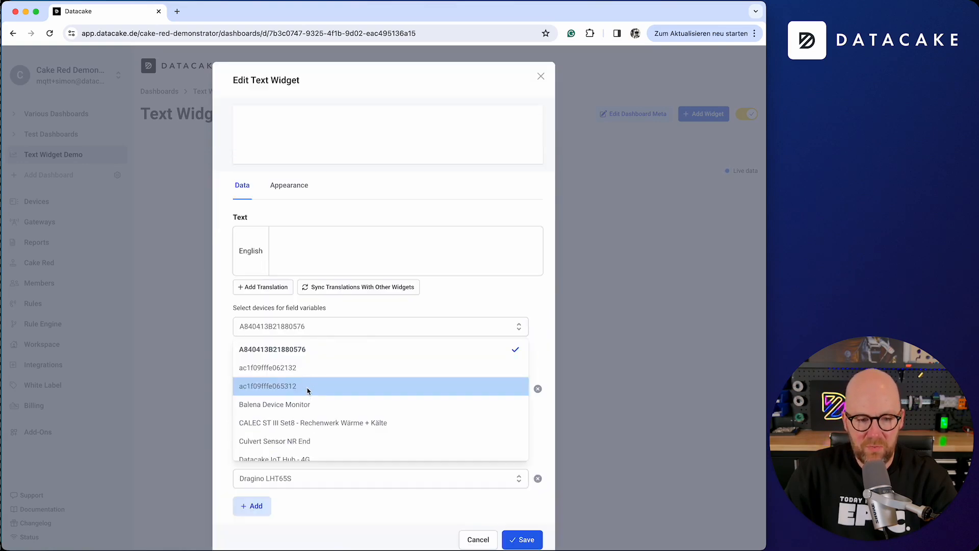
{"action": "left_click", "coordinate": [306, 385]}
Step: Insert the ac1f09fffe065312 Temperature and Dragino LHT65S Temperature (Probe) variables on separate lines, then discard the widget and leave edit mode
{"action": "left_click", "coordinate": [311, 301]}
{"action": "type", "text": "Temp"}
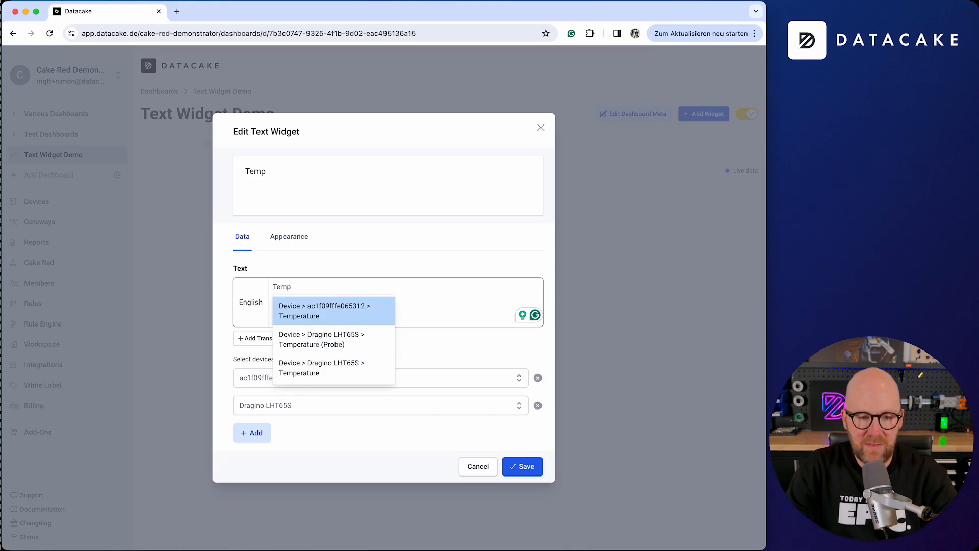
{"action": "key", "text": "Up"}
{"action": "key", "text": "Up"}
{"action": "key", "text": "Up"}
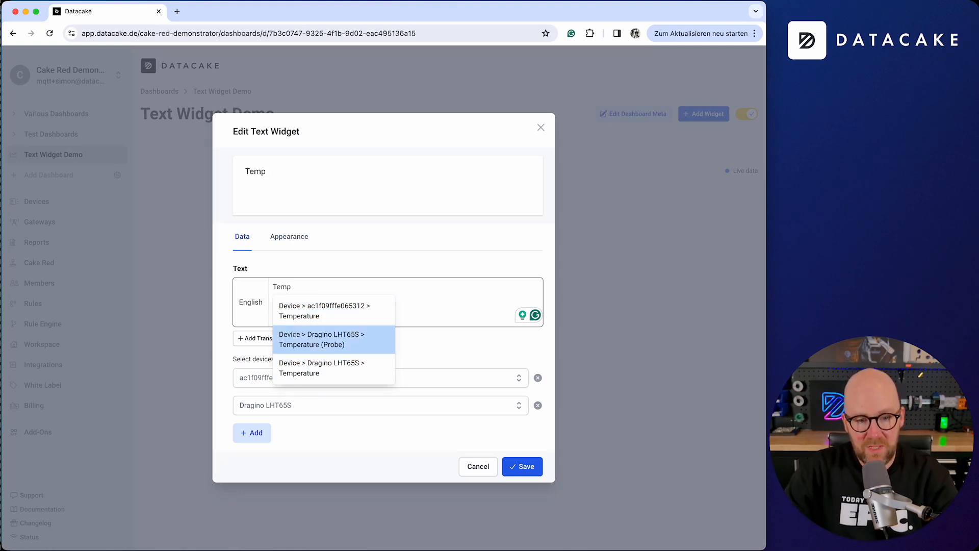
{"action": "key", "text": "Return"}
{"action": "type", "text": "Temp"}
{"action": "key", "text": "Down"}
{"action": "key", "text": "Return"}
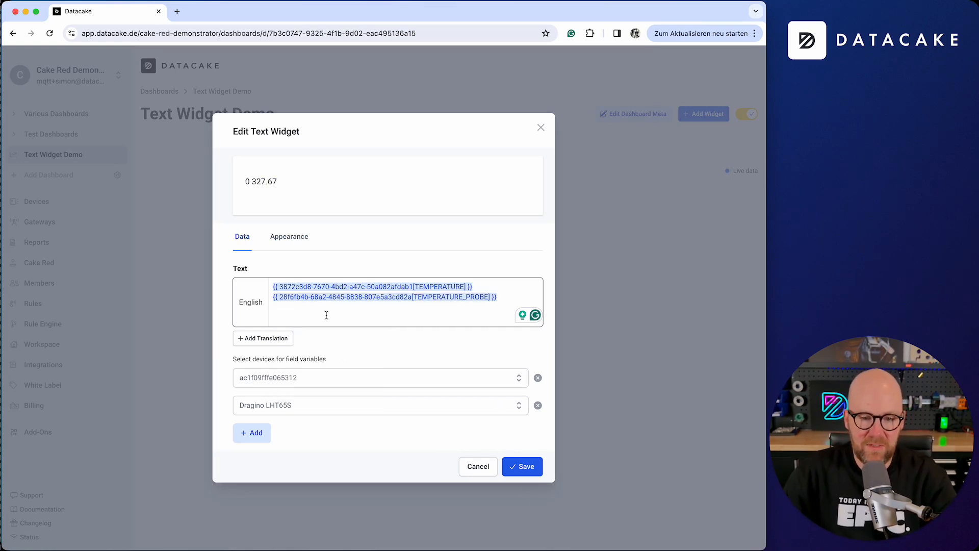
{"action": "left_click", "coordinate": [542, 129]}
{"action": "left_click", "coordinate": [748, 114]}
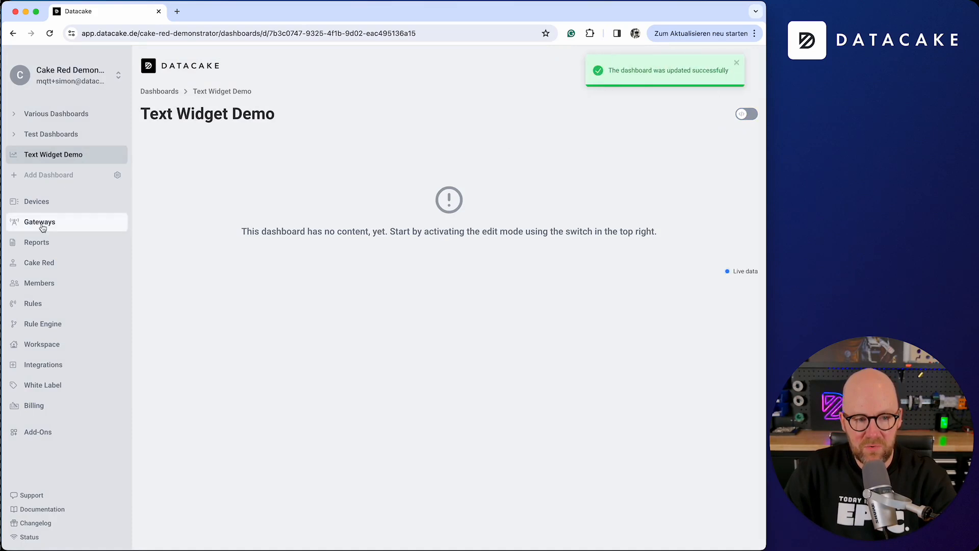
Step: Return to the Seeed SenseCap S2101 device dashboard and briefly view the support chat
{"action": "left_click", "coordinate": [59, 202]}
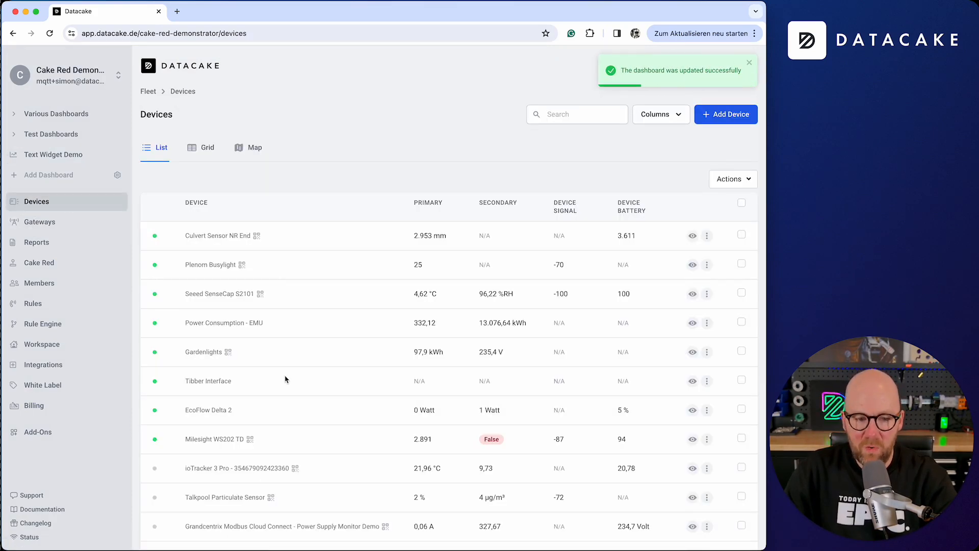
{"action": "left_click", "coordinate": [235, 301]}
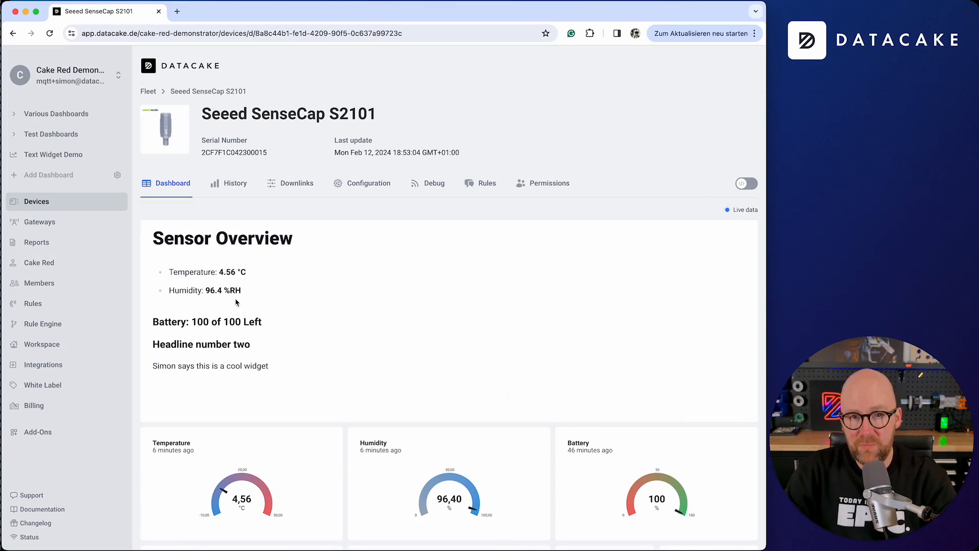
{"action": "left_click", "coordinate": [37, 496]}
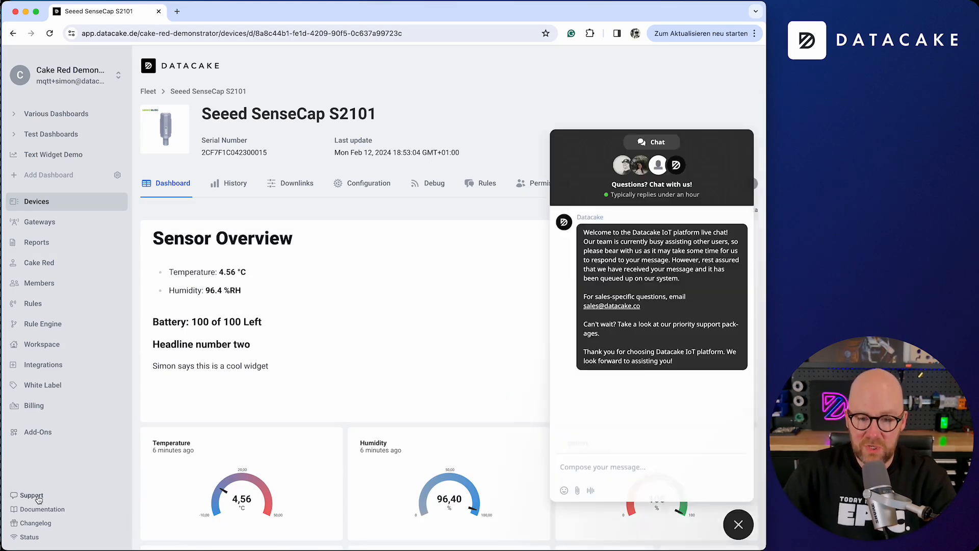
{"action": "left_click", "coordinate": [738, 524]}
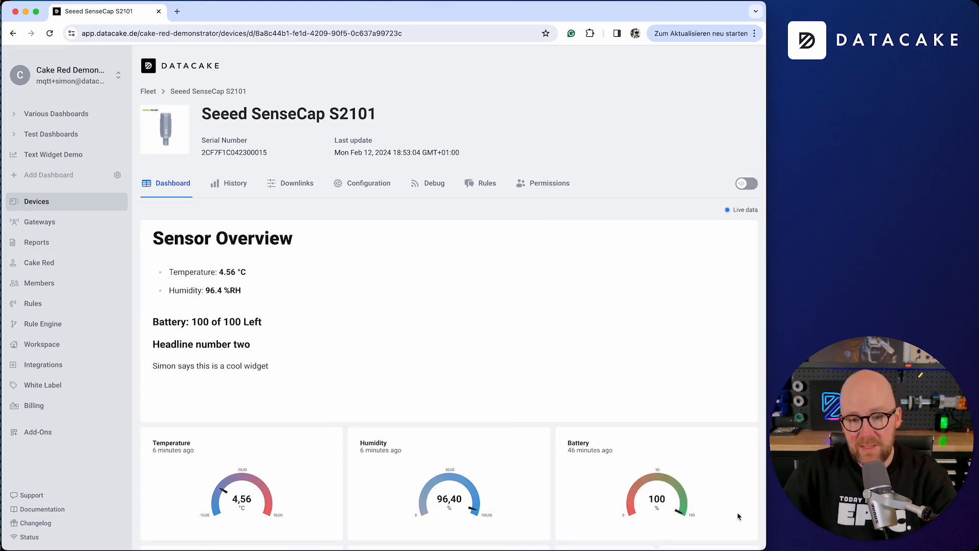